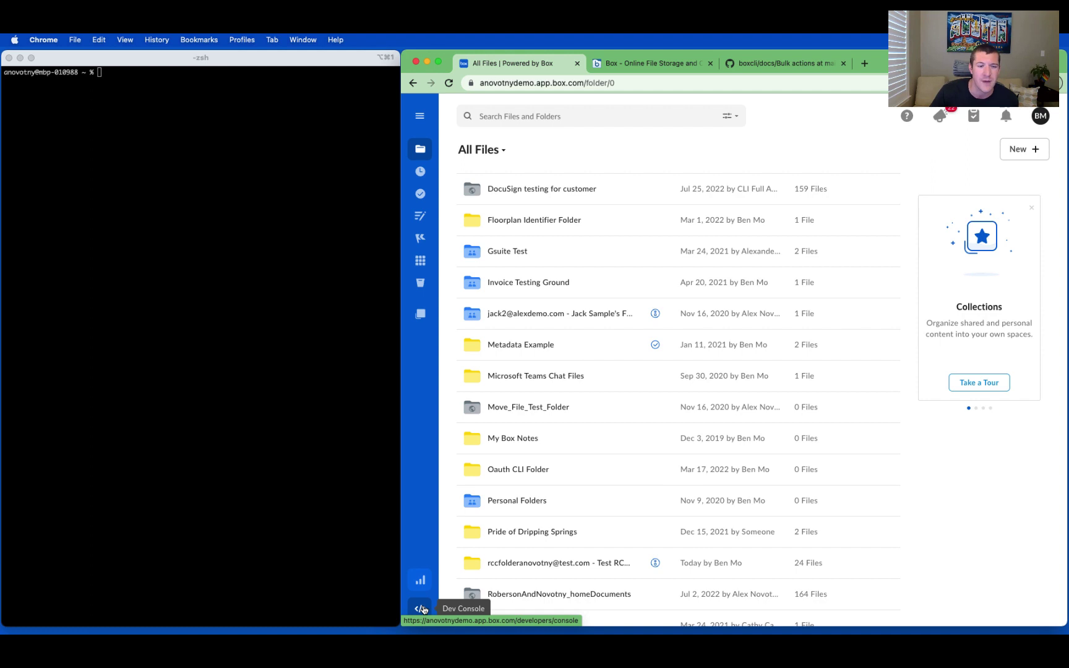
Open the Oauth CLI app's configuration in the Dev Console and review its redirect URI, application scopes and advanced features
{"action": "left_click", "coordinate": [423, 610]}
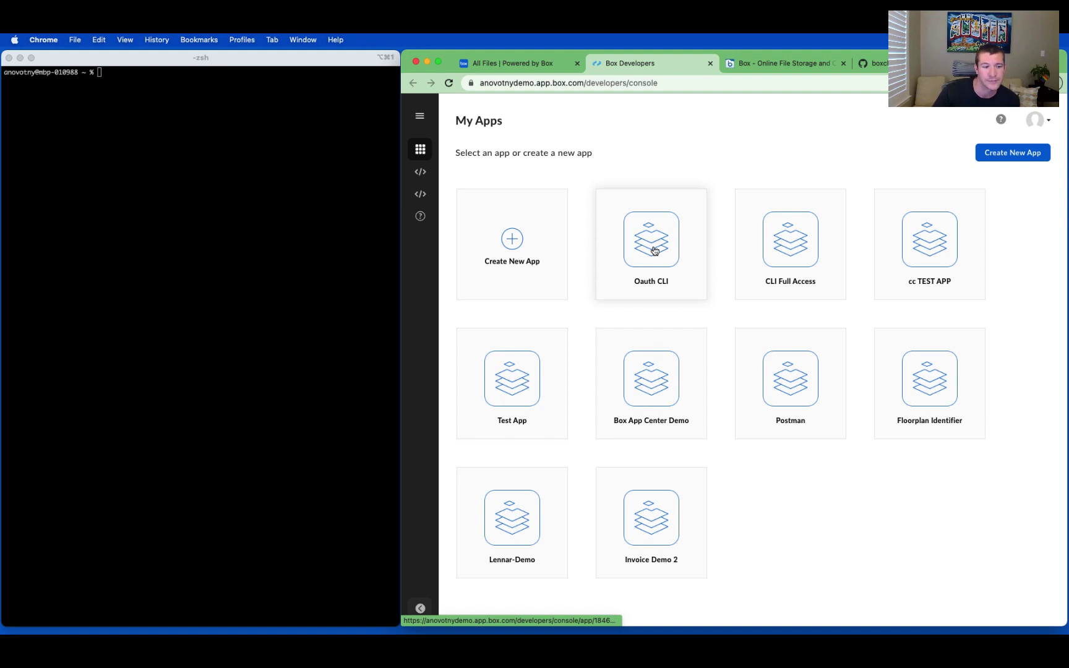
{"action": "left_click", "coordinate": [654, 250]}
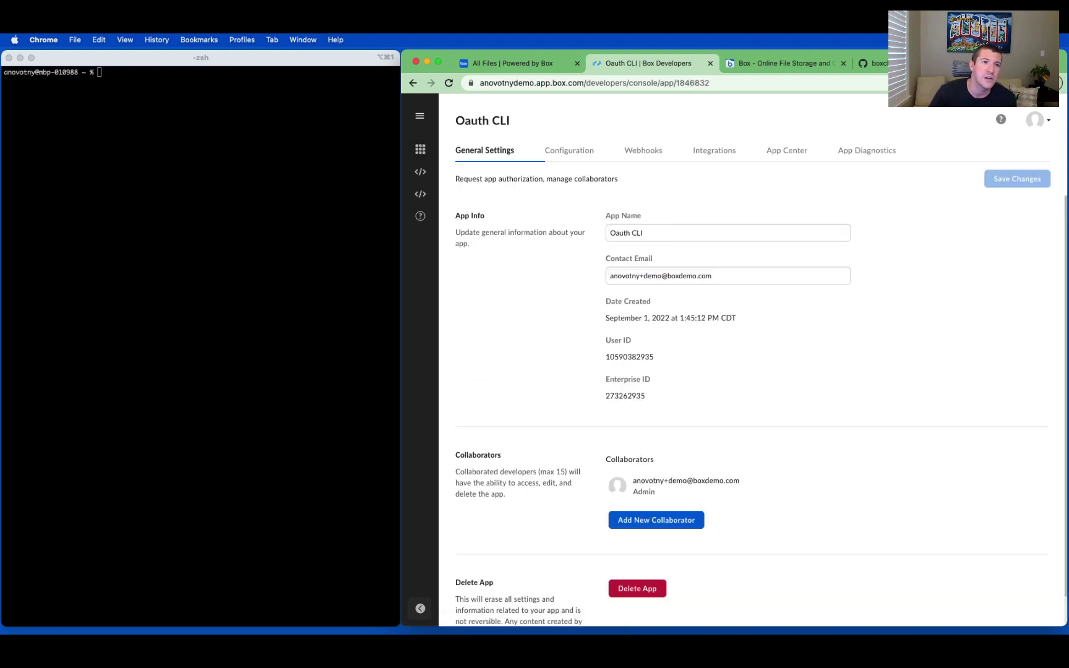
{"action": "left_click", "coordinate": [569, 150]}
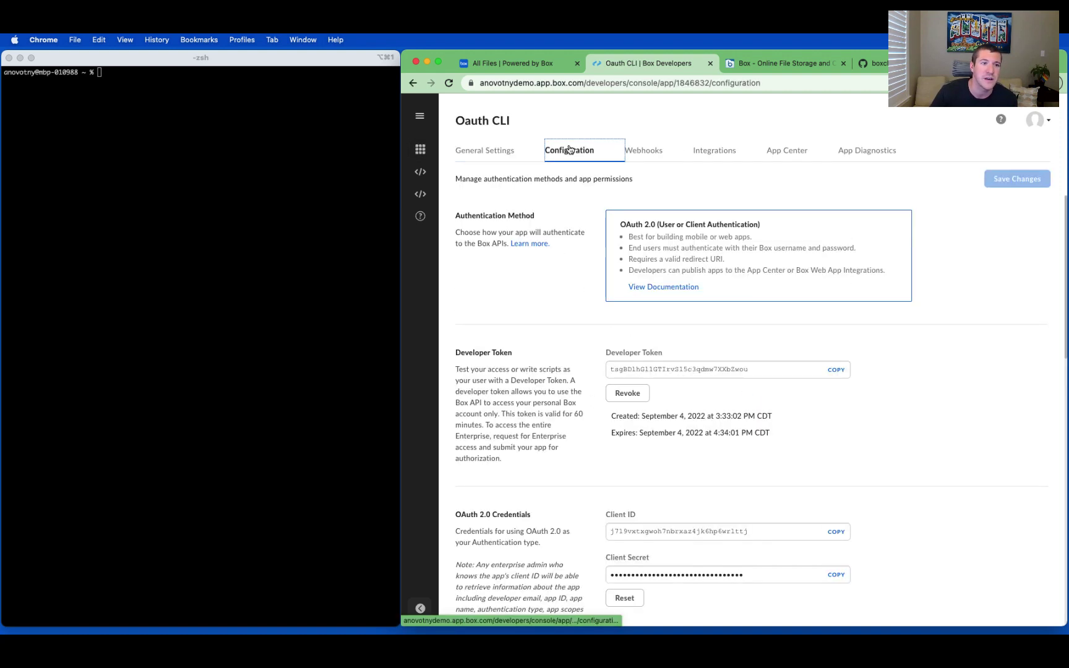
{"action": "scroll", "coordinate": [552, 433], "scroll_direction": "down", "scroll_amount": 10}
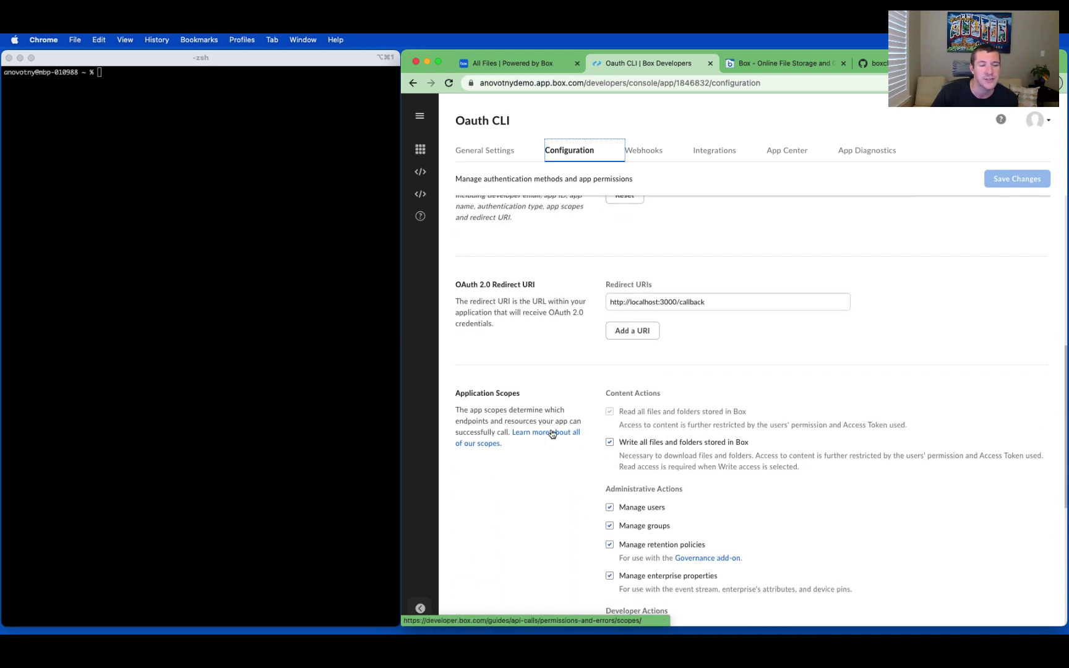
{"action": "scroll", "coordinate": [492, 396], "scroll_direction": "down", "scroll_amount": 6}
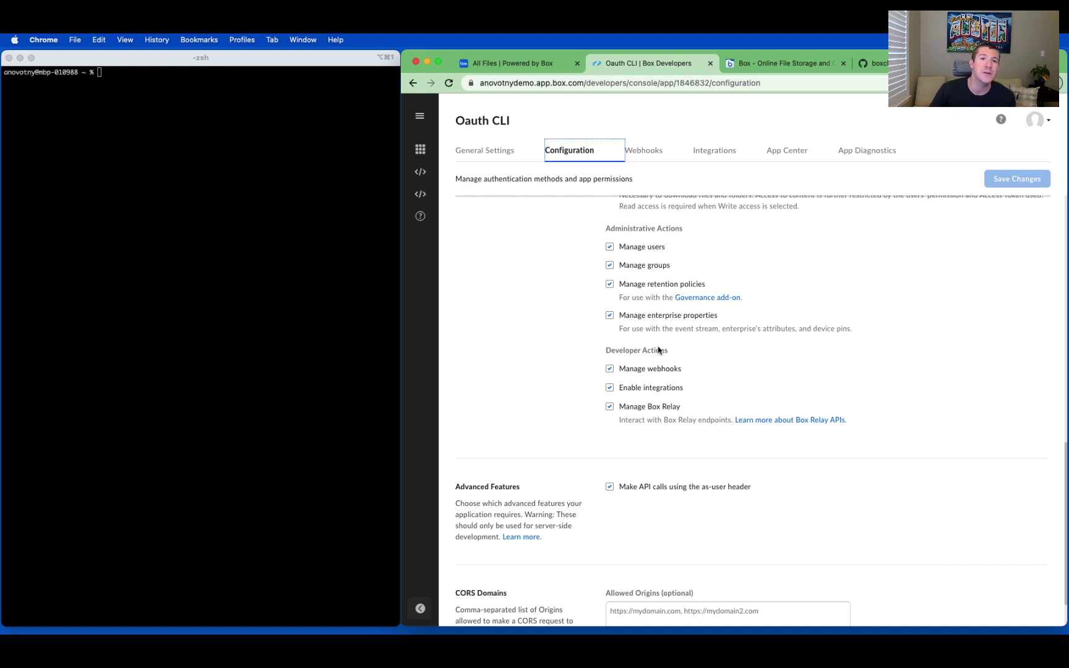
{"action": "scroll", "coordinate": [658, 350], "scroll_direction": "up", "scroll_amount": 2}
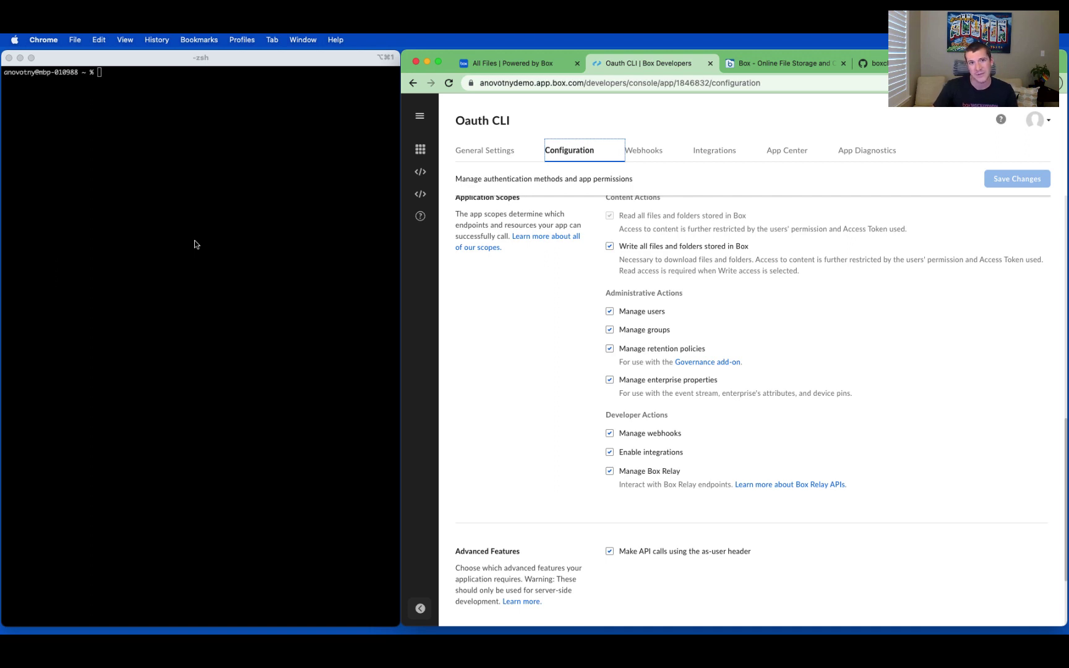
Switch to the terminal, run "box folders:get 0" and look through the listed root folder items
{"action": "left_click", "coordinate": [194, 242]}
{"action": "type", "text": "box folders:get 0"}
{"action": "key", "text": "Return"}
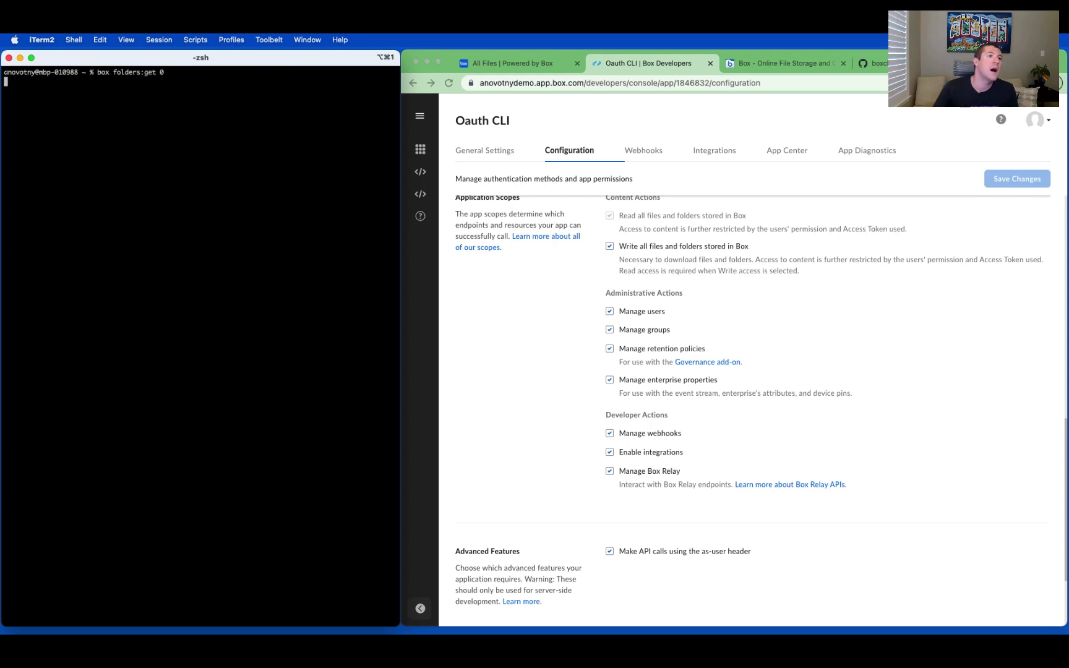
{"action": "scroll", "coordinate": [134, 301], "scroll_direction": "up", "scroll_amount": 5}
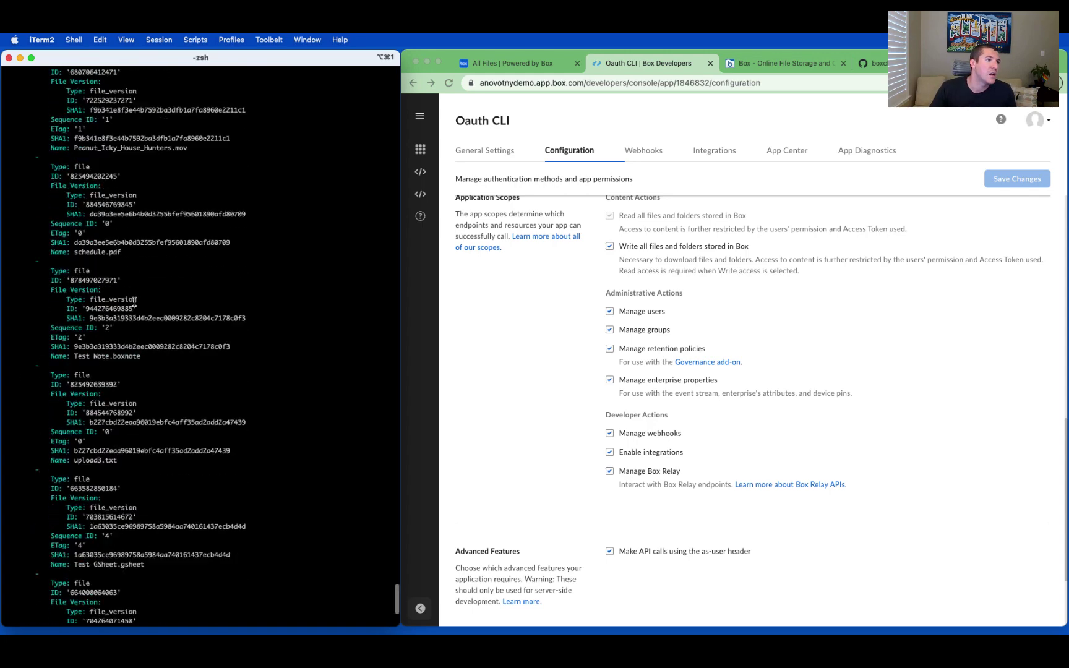
{"action": "scroll", "coordinate": [133, 301], "scroll_direction": "up", "scroll_amount": 10}
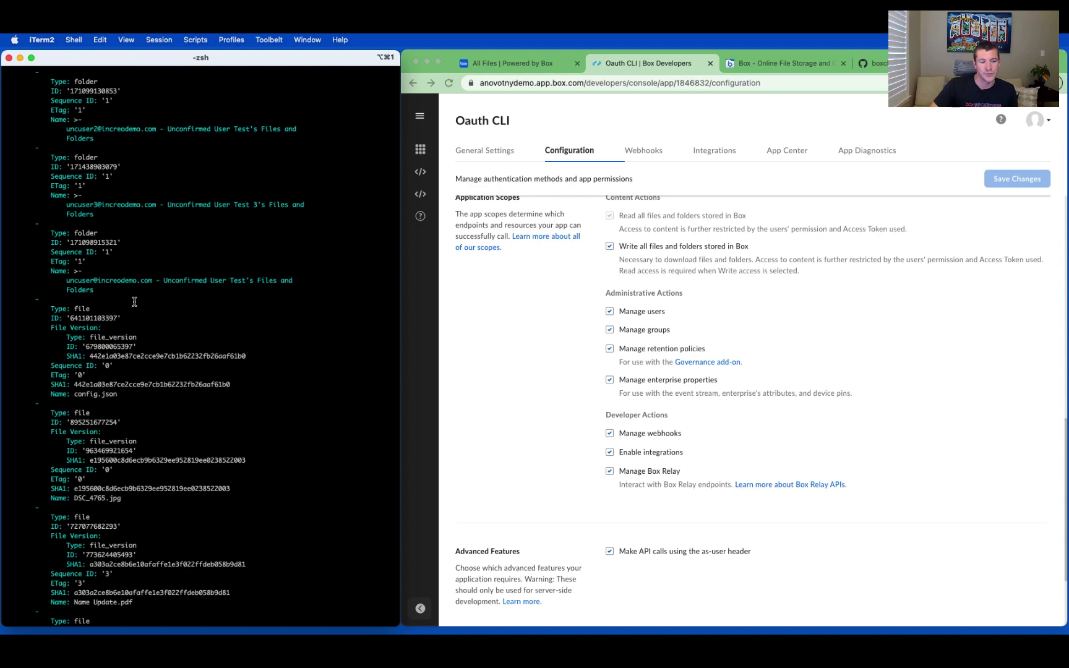
{"action": "scroll", "coordinate": [134, 302], "scroll_direction": "down", "scroll_amount": 15}
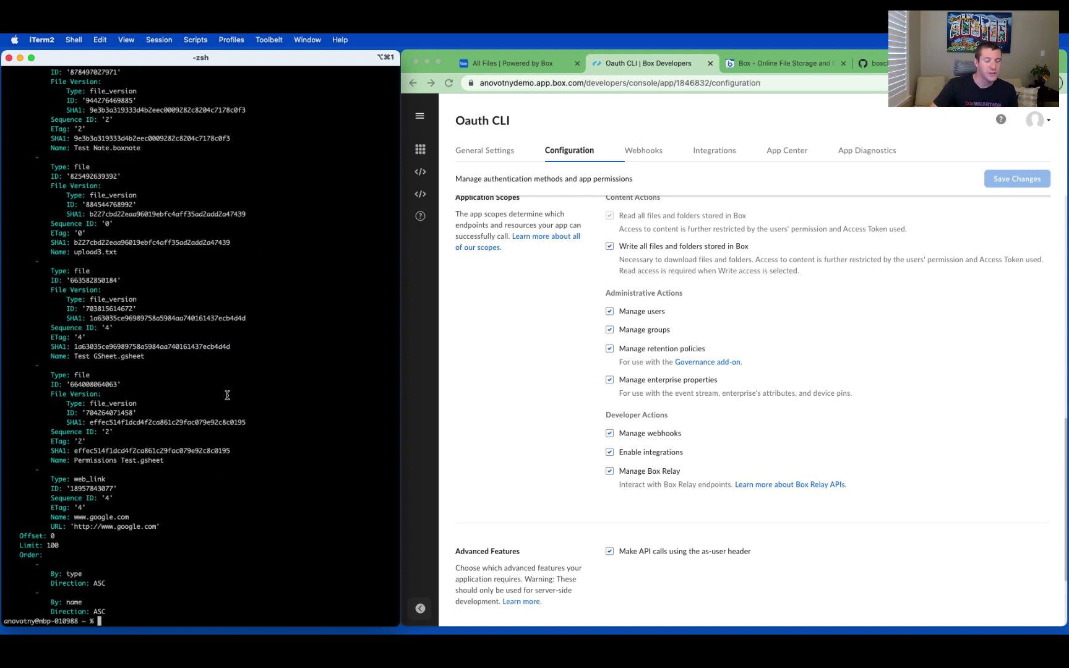
List the enterprise users with "box users" and copy the ID of the first user in the output
{"action": "type", "text": "box users"}
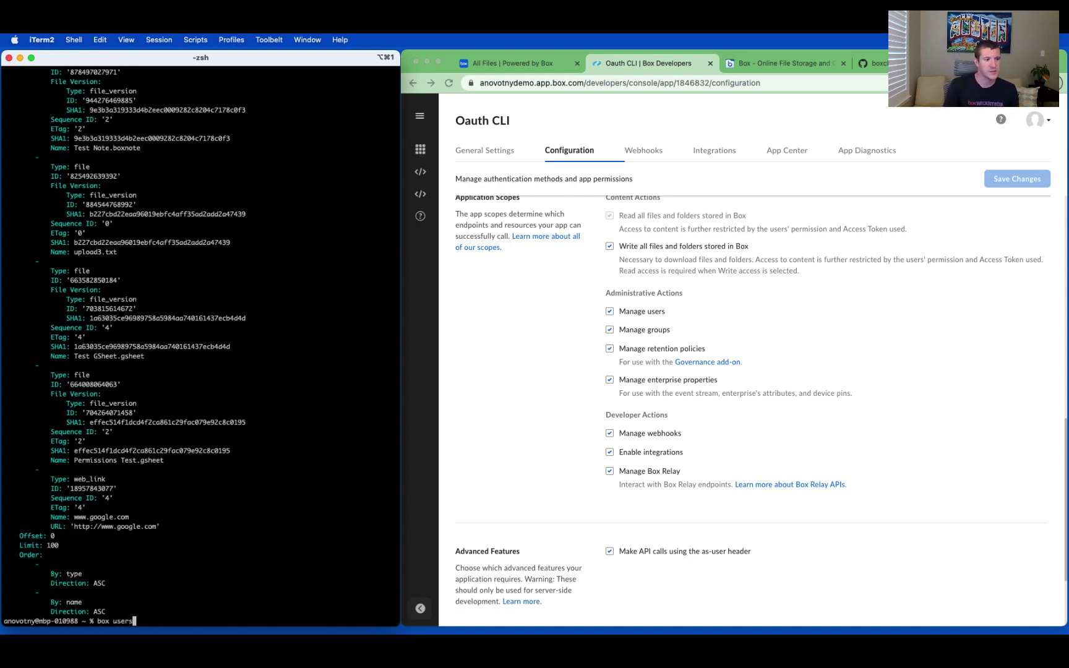
{"action": "key", "text": "Return"}
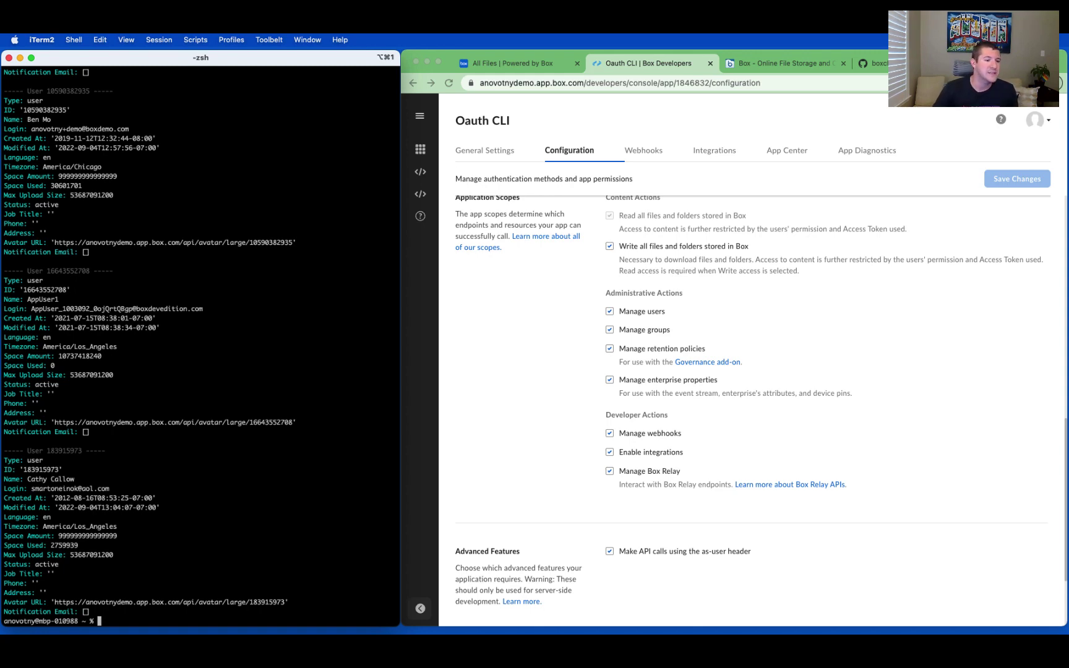
{"action": "scroll", "coordinate": [93, 296], "scroll_direction": "up", "scroll_amount": 10}
{"action": "scroll", "coordinate": [92, 297], "scroll_direction": "up", "scroll_amount": 10}
{"action": "double_click", "coordinate": [32, 317]}
{"action": "key", "text": "super+c"}
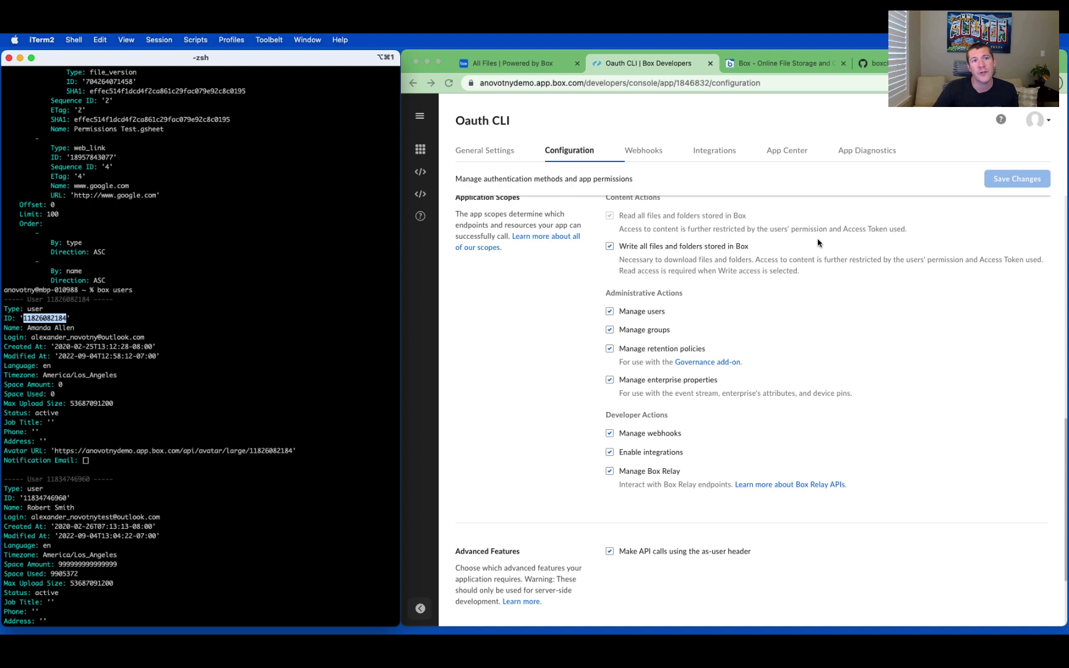
In the Oauth CLI app's advanced features, disable and re-enable making API calls using the as-user header
{"action": "left_click", "coordinate": [657, 550]}
{"action": "left_click", "coordinate": [685, 556]}
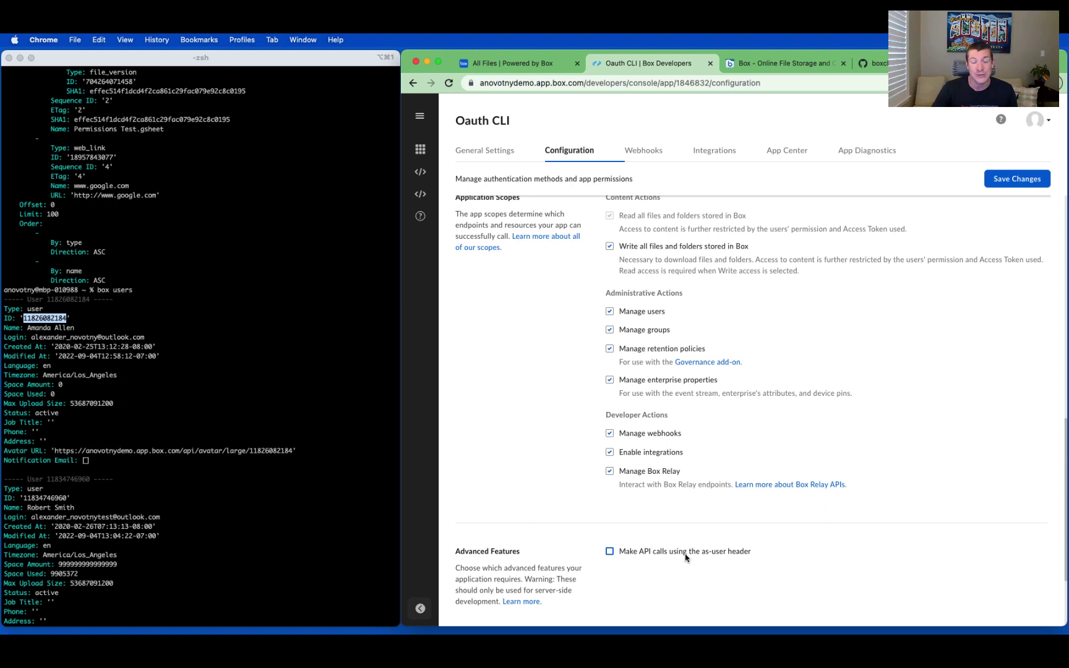
{"action": "left_click", "coordinate": [685, 557]}
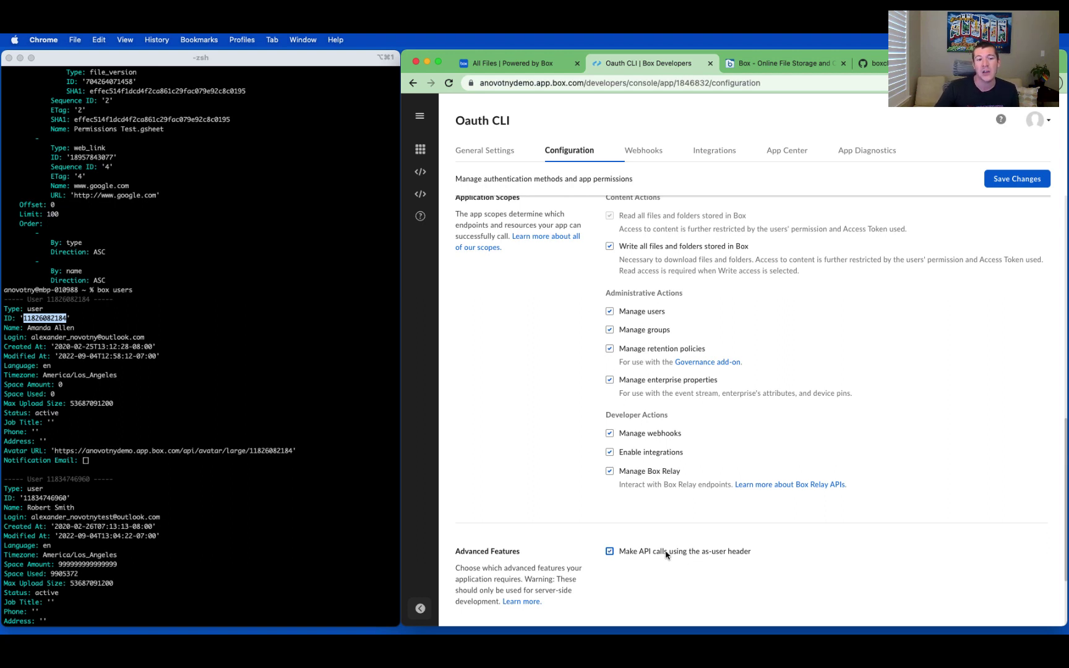
In the terminal, run "box folders:get 0" with the --as-user= option set to the copied user ID
{"action": "left_click", "coordinate": [178, 544]}
{"action": "scroll", "coordinate": [178, 543], "scroll_direction": "down", "scroll_amount": 10}
{"action": "type", "text": "box users"}
{"action": "key", "text": "Up"}
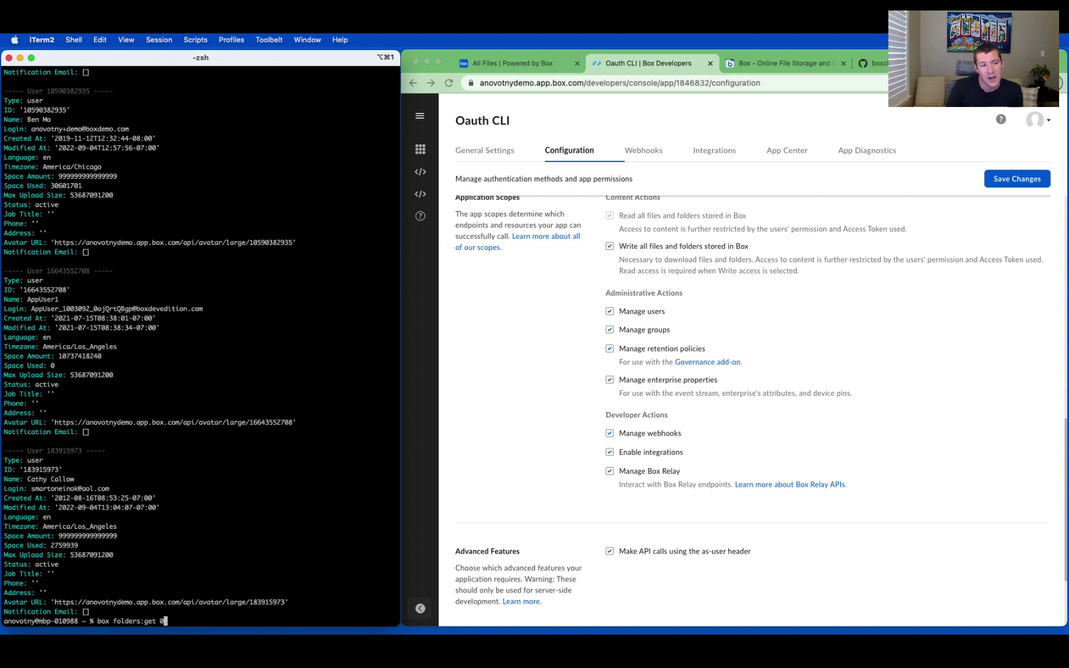
{"action": "type", "text": "--as"}
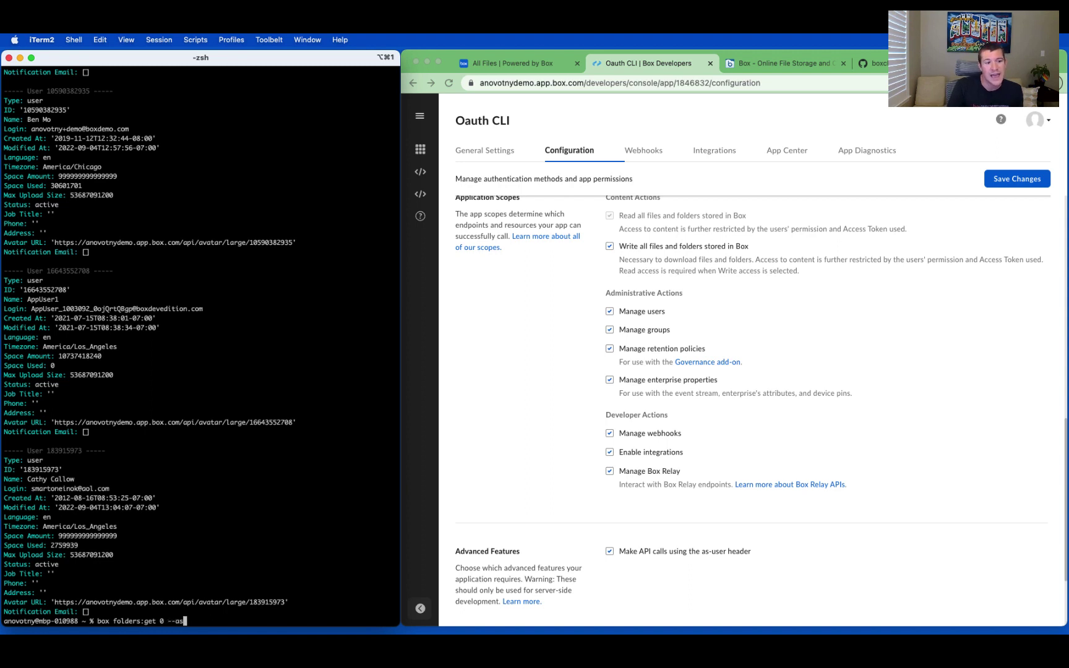
{"action": "type", "text": "-user="}
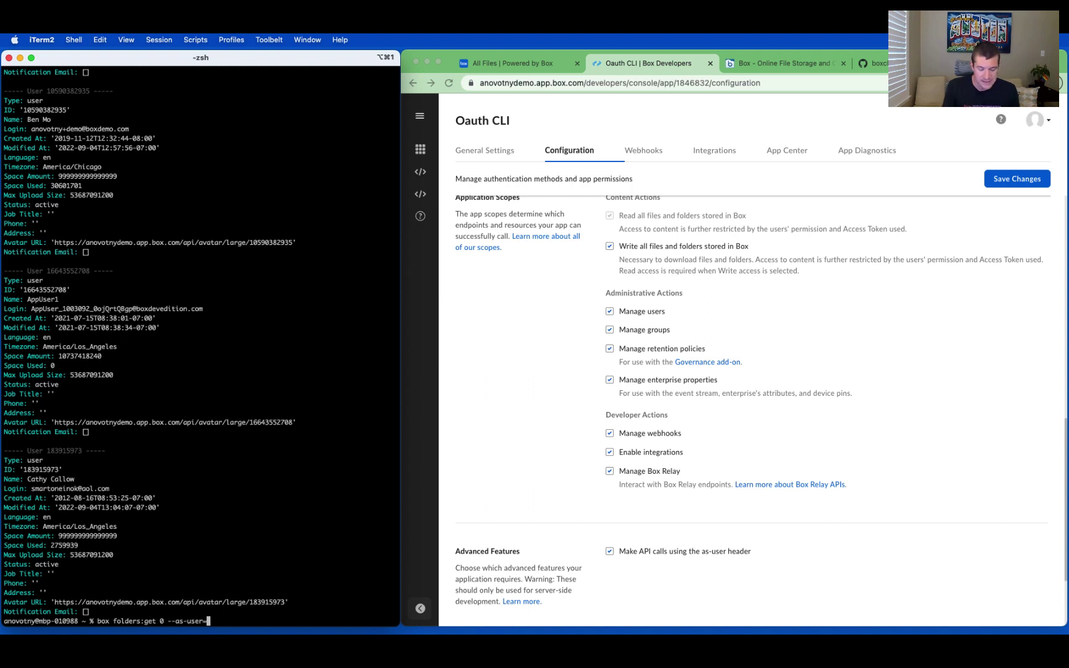
{"action": "key", "text": "super+v"}
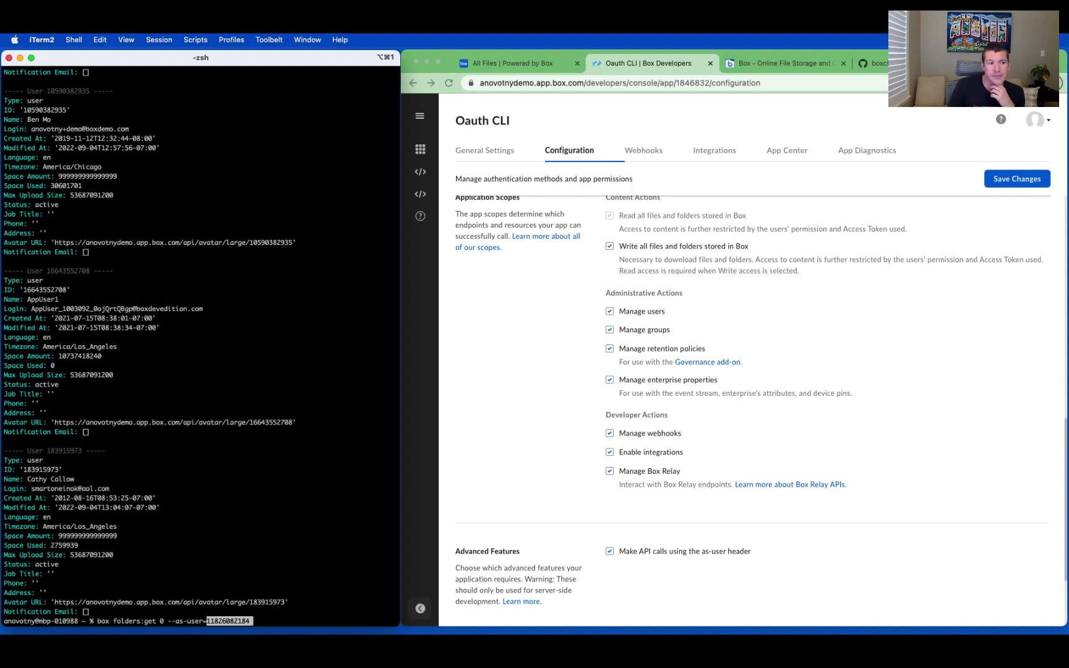
{"action": "key", "text": "Return"}
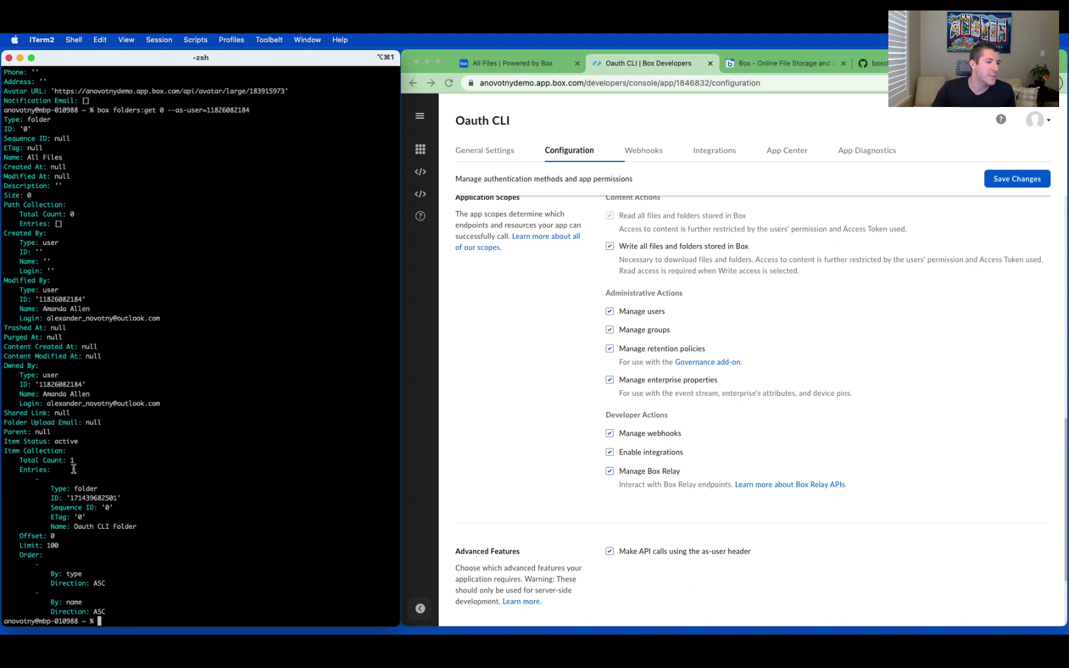
Display the usage help for creating folders with "box folders:create --help"
{"action": "type", "text": "box"}
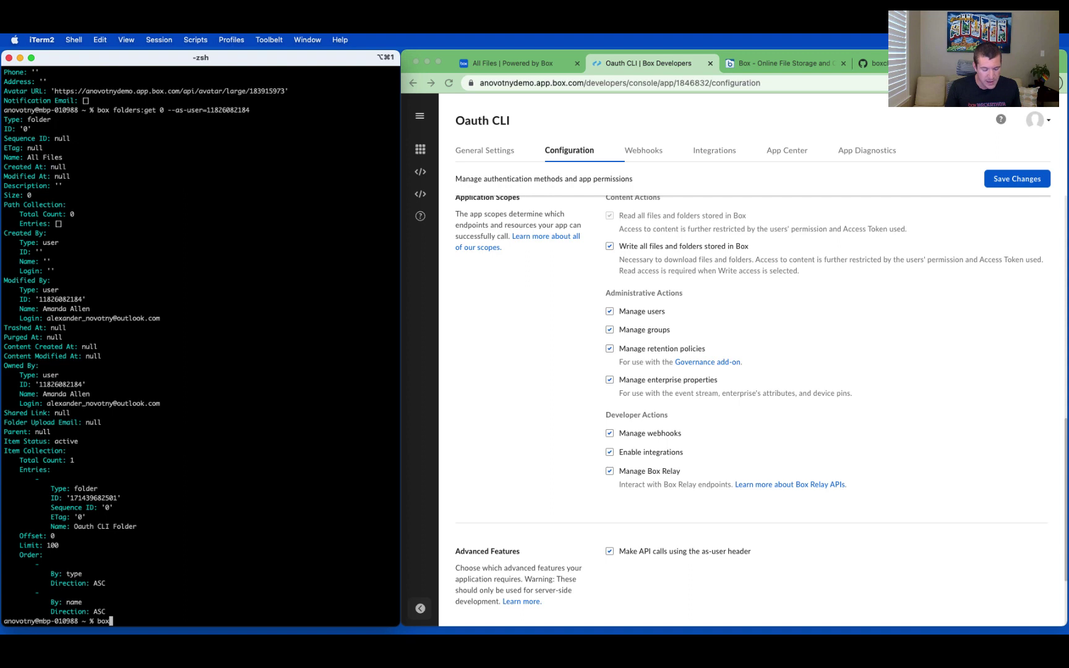
{"action": "type", "text": " folders:create --help"}
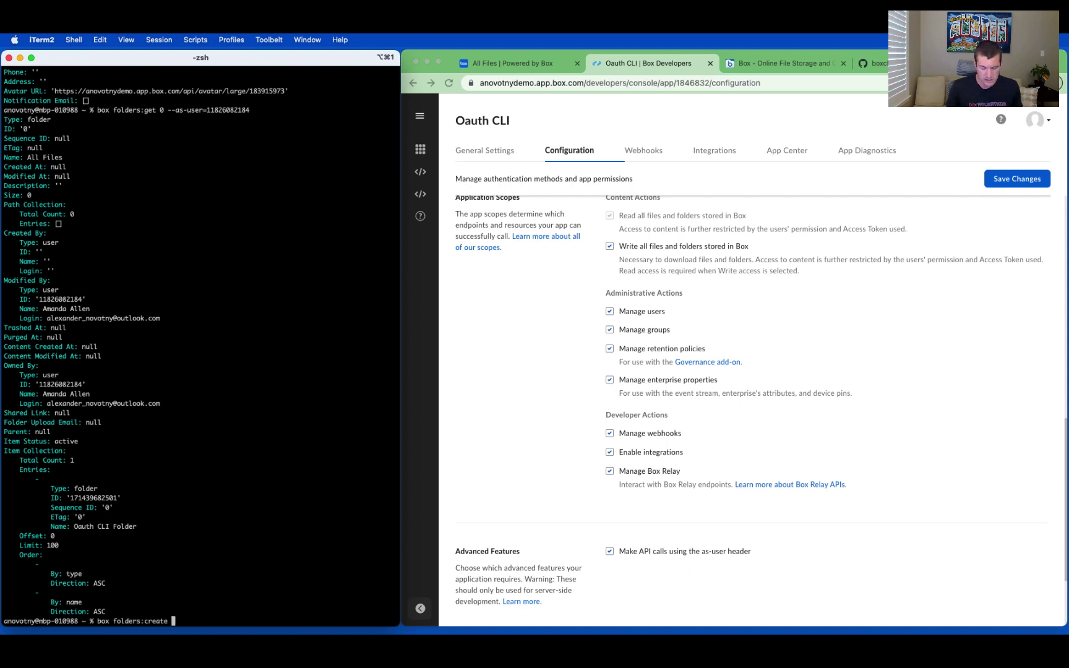
{"action": "key", "text": "Return"}
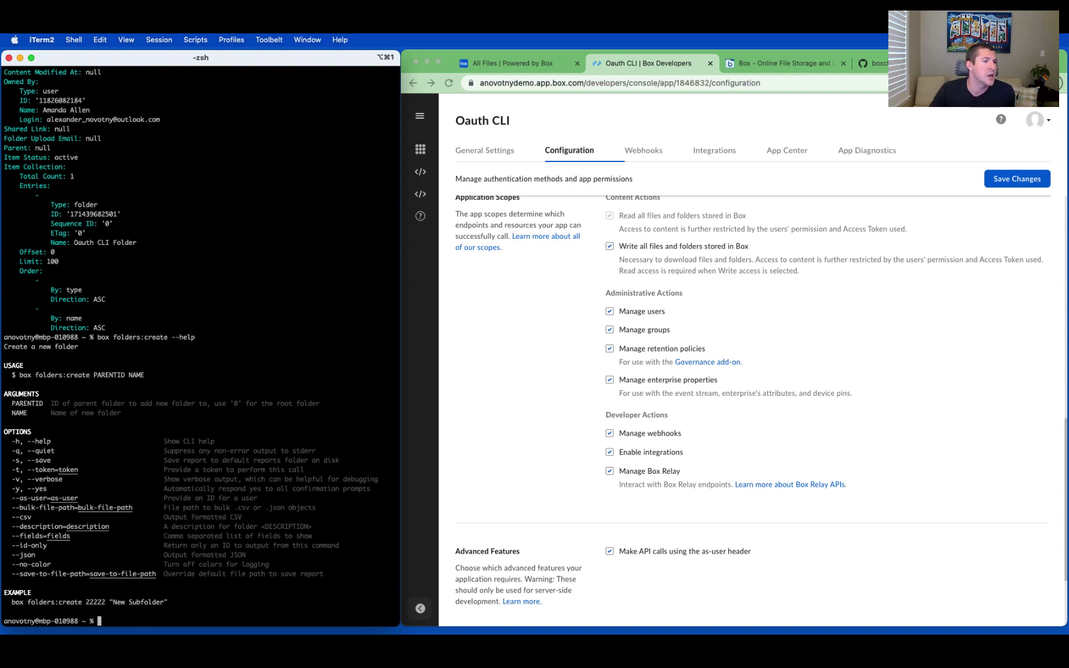
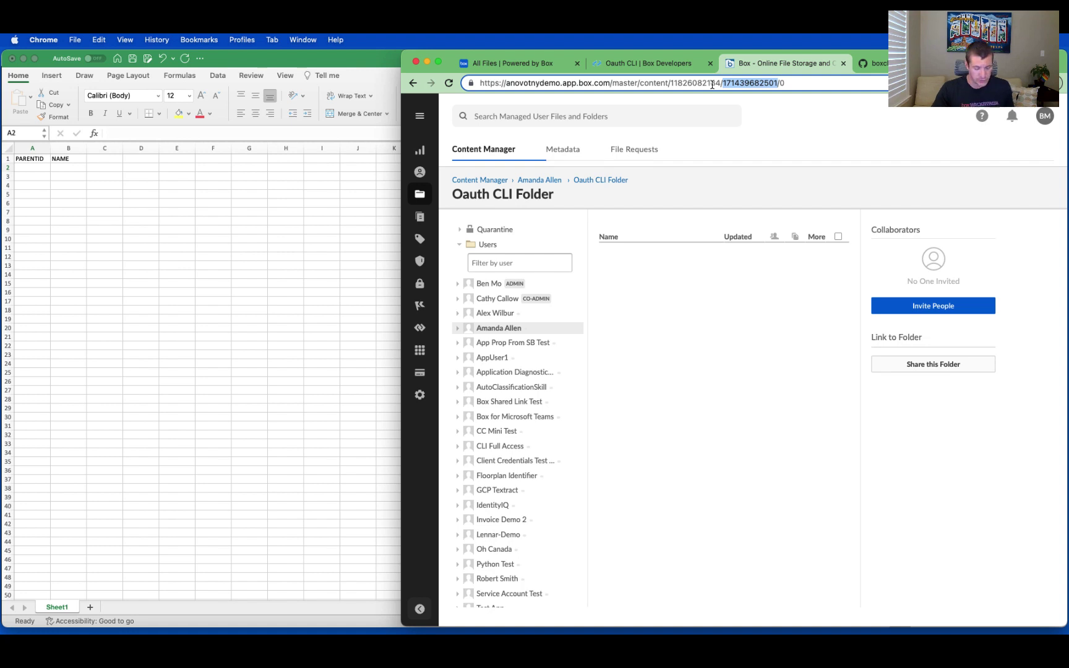
{"action": "key", "text": "super+c"}
{"action": "left_click", "coordinate": [23, 171]}
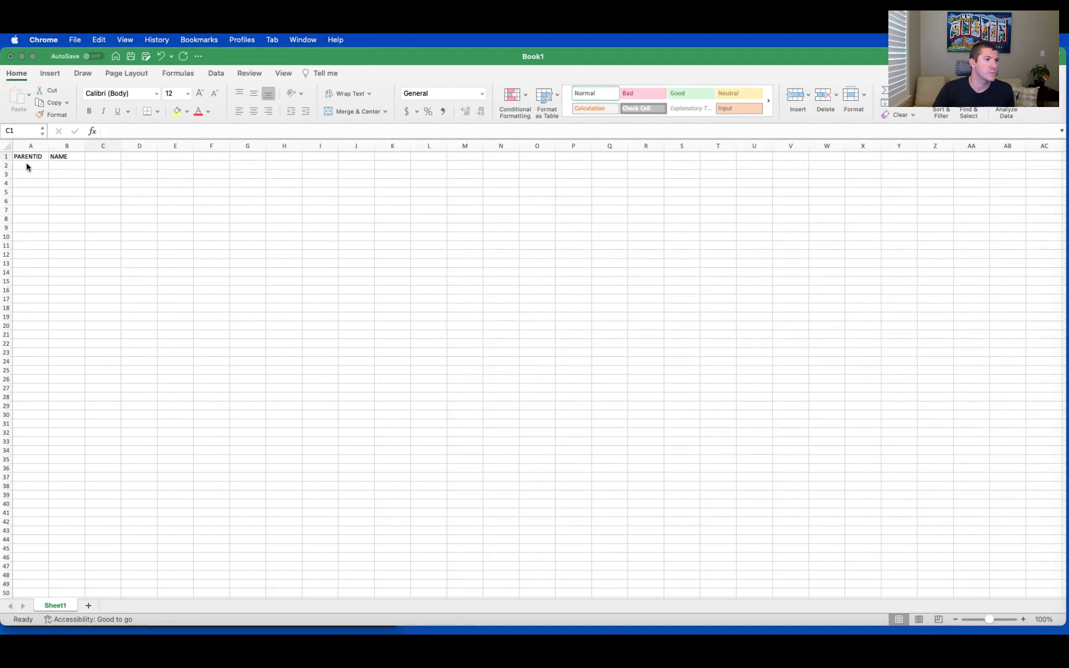
{"action": "left_click", "coordinate": [28, 167]}
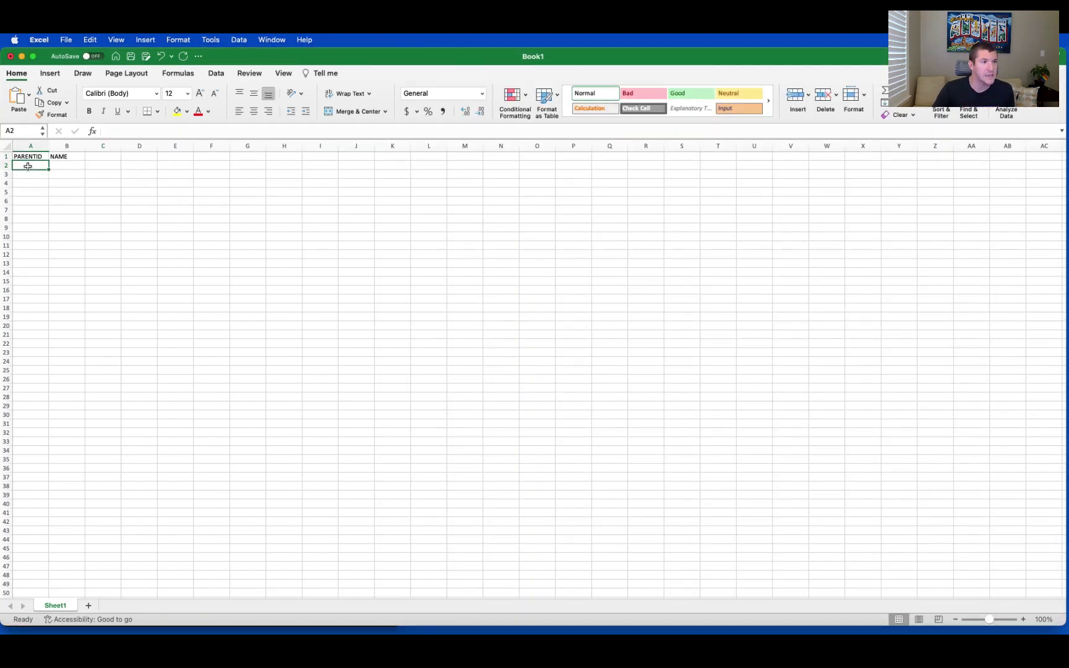
{"action": "key", "text": "super+v"}
{"action": "key", "text": "Down"}
{"action": "key", "text": "super+v"}
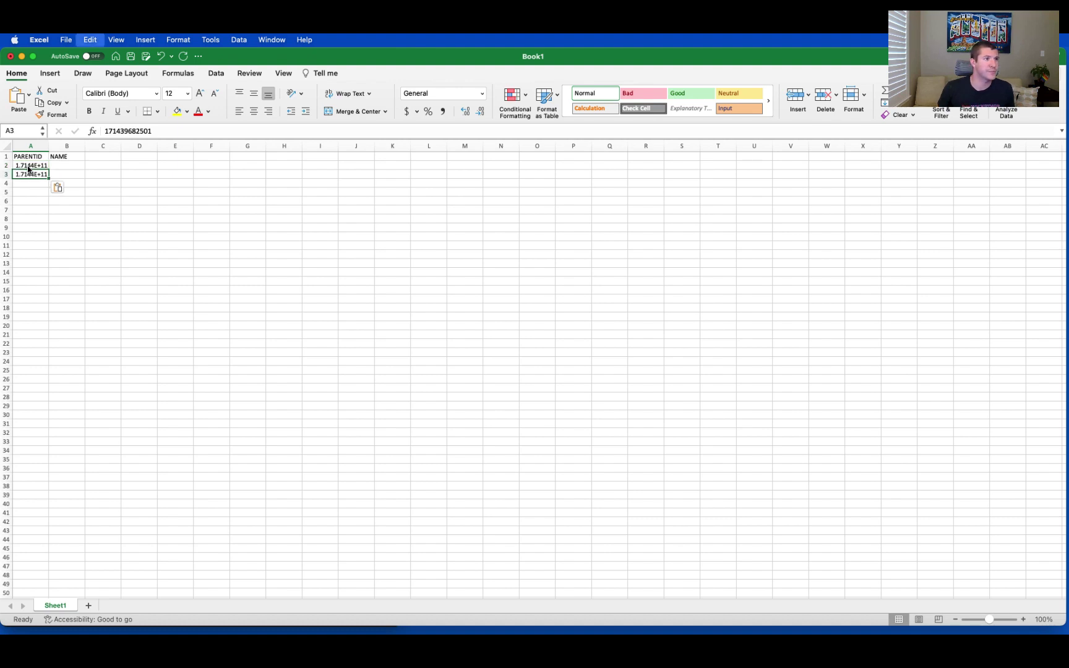
Widen the PARENTID column and format it as Number without decimal places
{"action": "left_click_drag", "start_coordinate": [48, 149], "coordinate": [69, 148]}
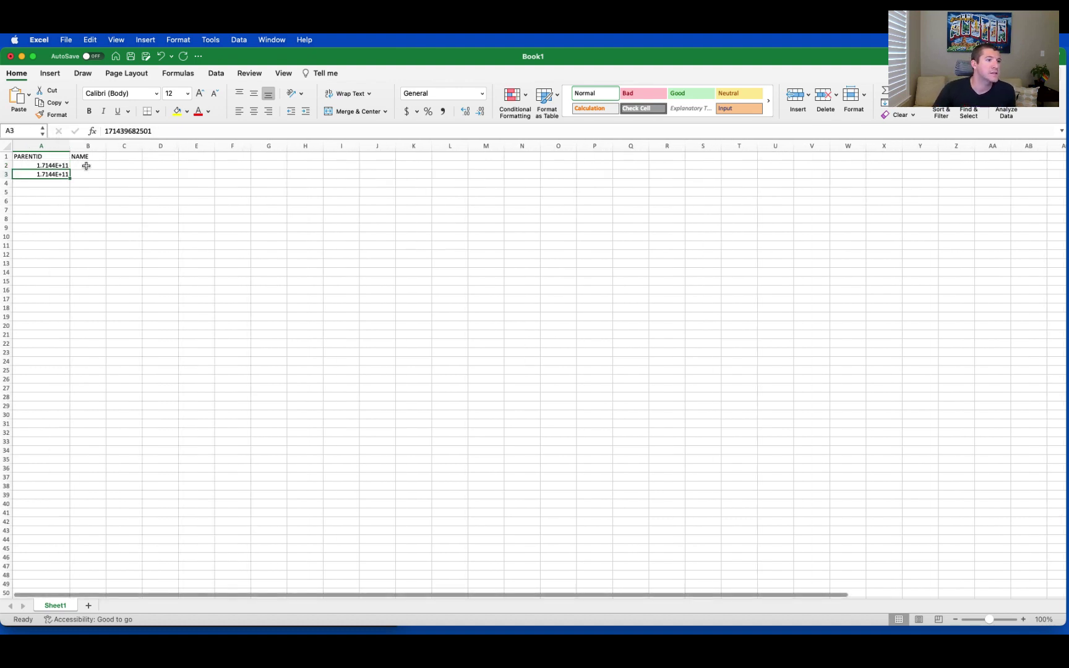
{"action": "left_click", "coordinate": [46, 191]}
{"action": "left_click", "coordinate": [42, 146]}
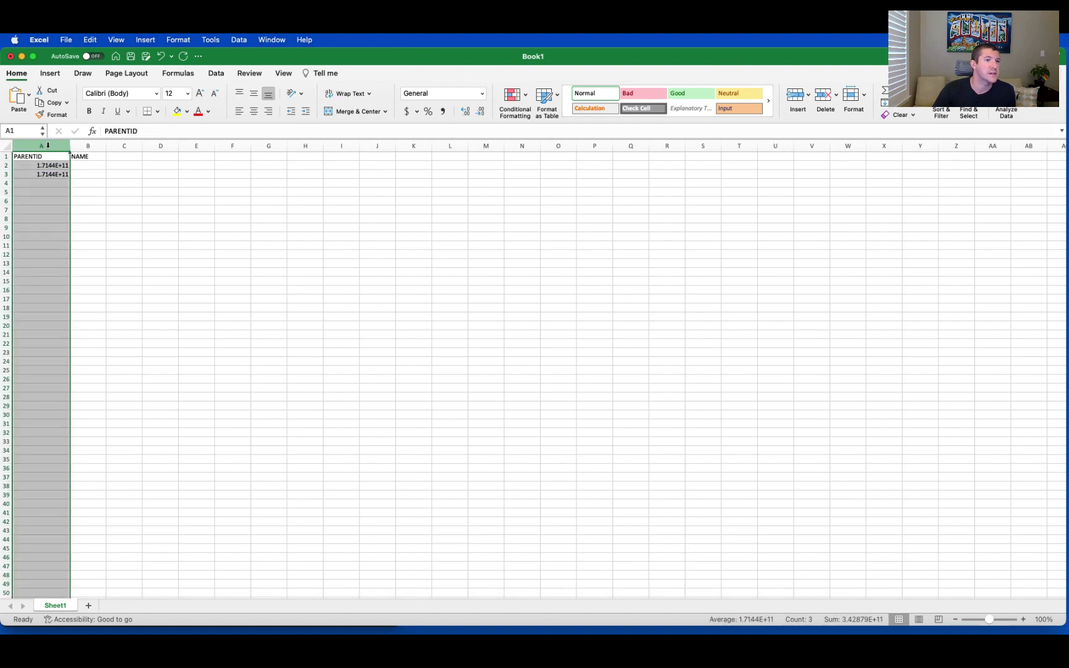
{"action": "left_click", "coordinate": [482, 93]}
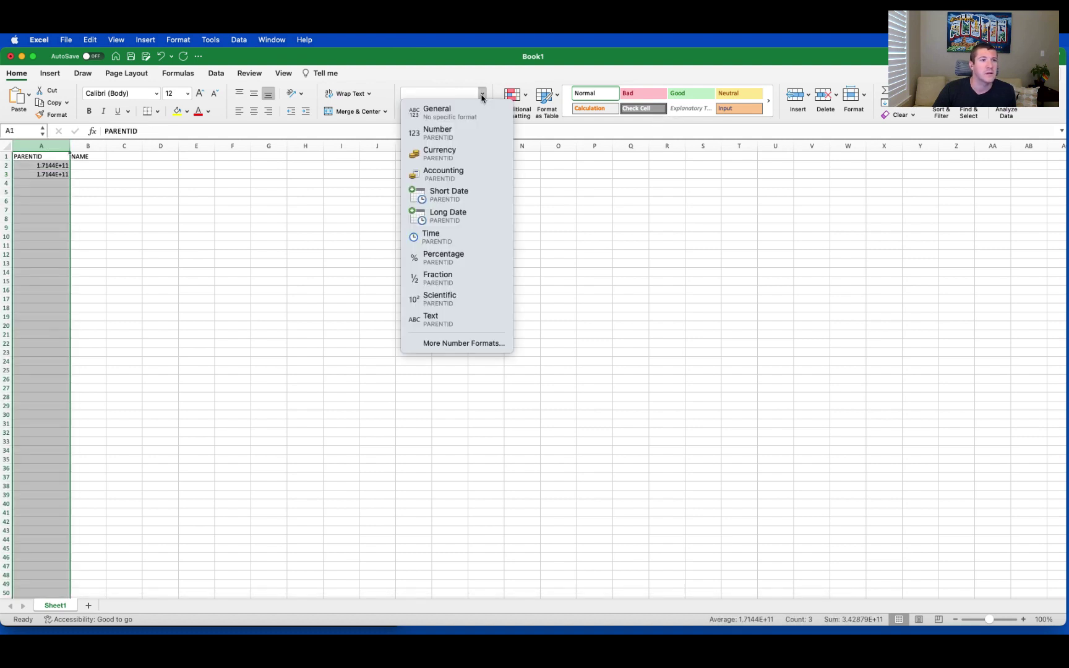
{"action": "left_click", "coordinate": [440, 139]}
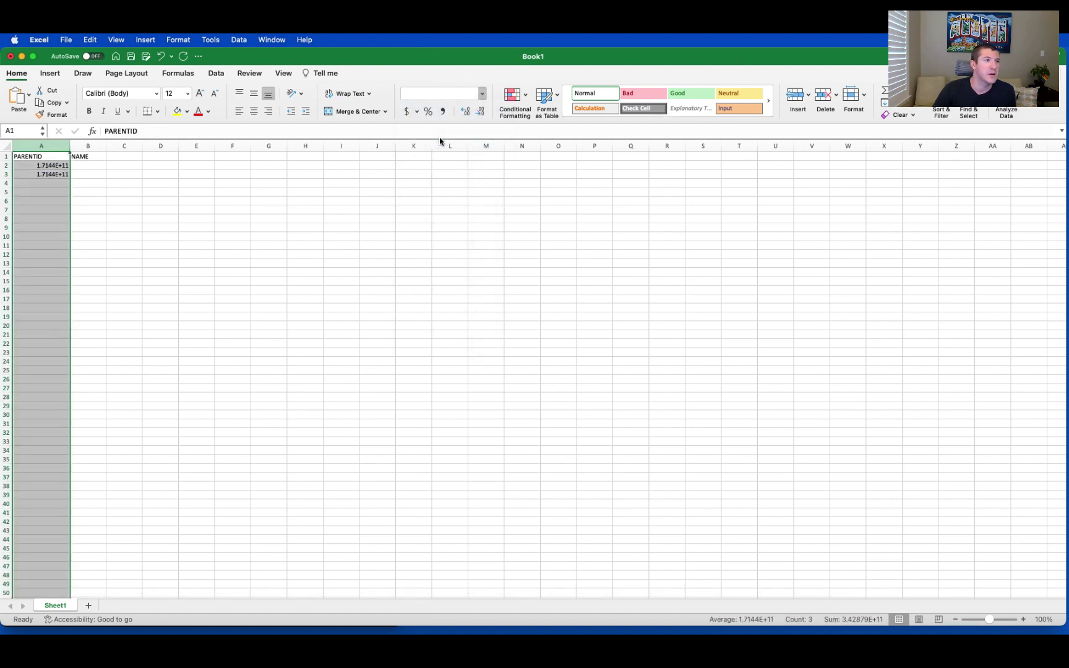
{"action": "left_click", "coordinate": [481, 112]}
{"action": "left_click", "coordinate": [480, 112]}
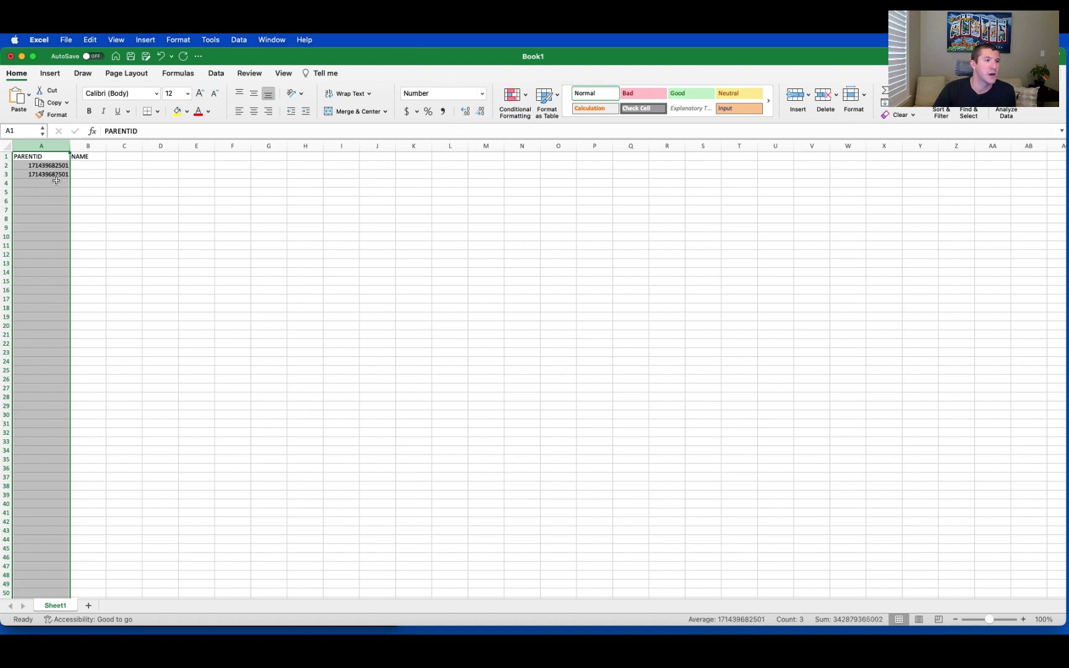
Enter Test Folder 1 in cell B2 and Test Folder 2 in cell B3 of the NAME column
{"action": "left_click", "coordinate": [79, 184]}
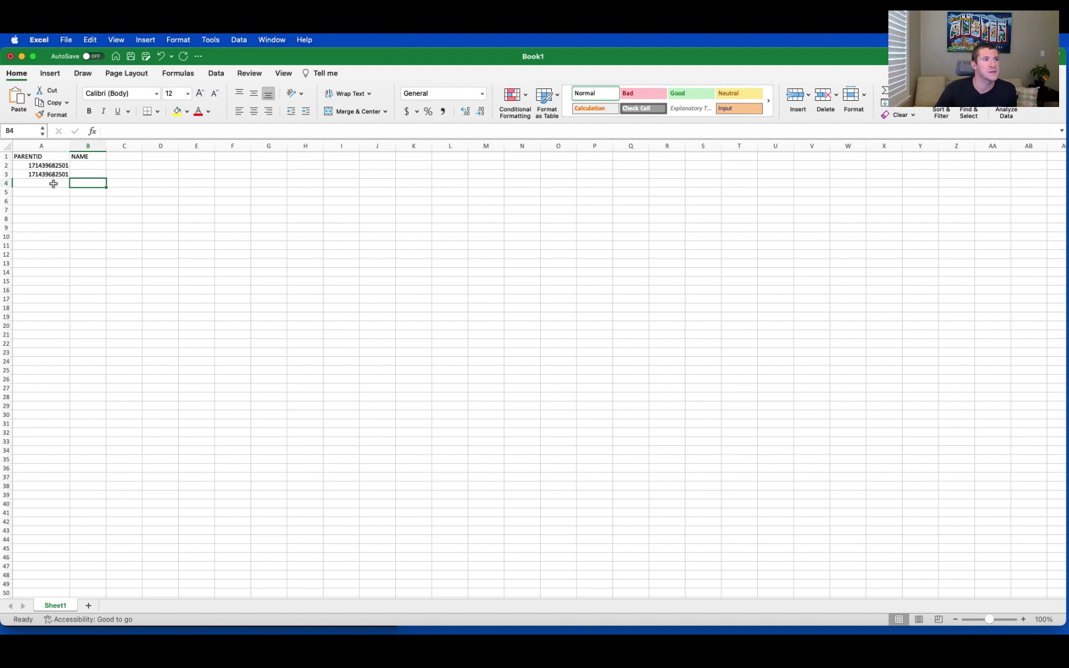
{"action": "left_click", "coordinate": [78, 166]}
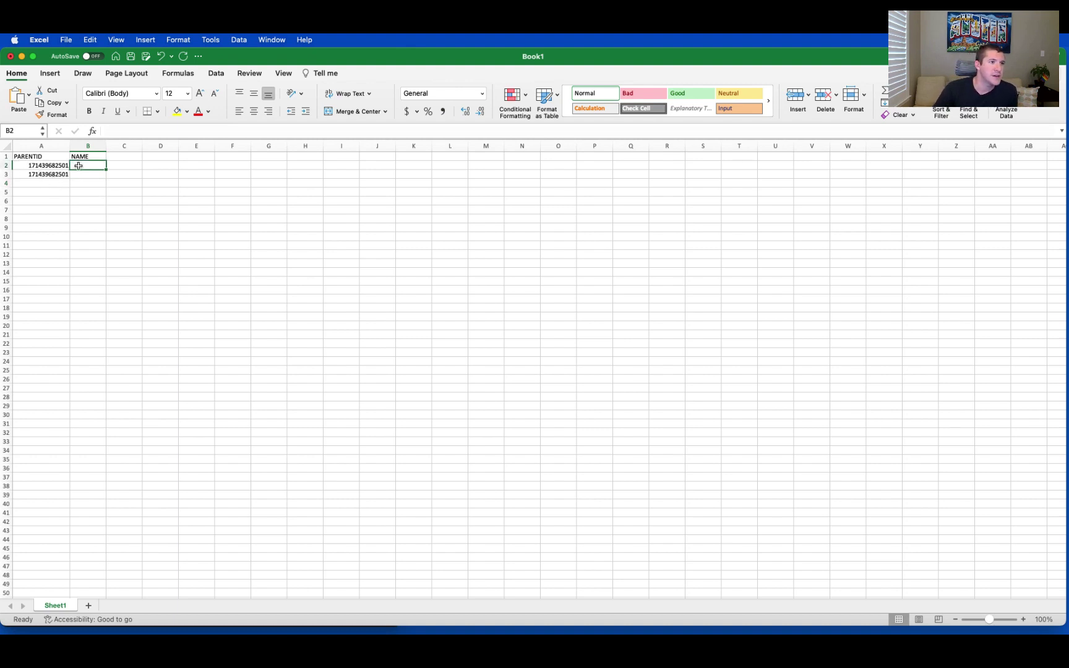
{"action": "type", "text": "Test Fo"}
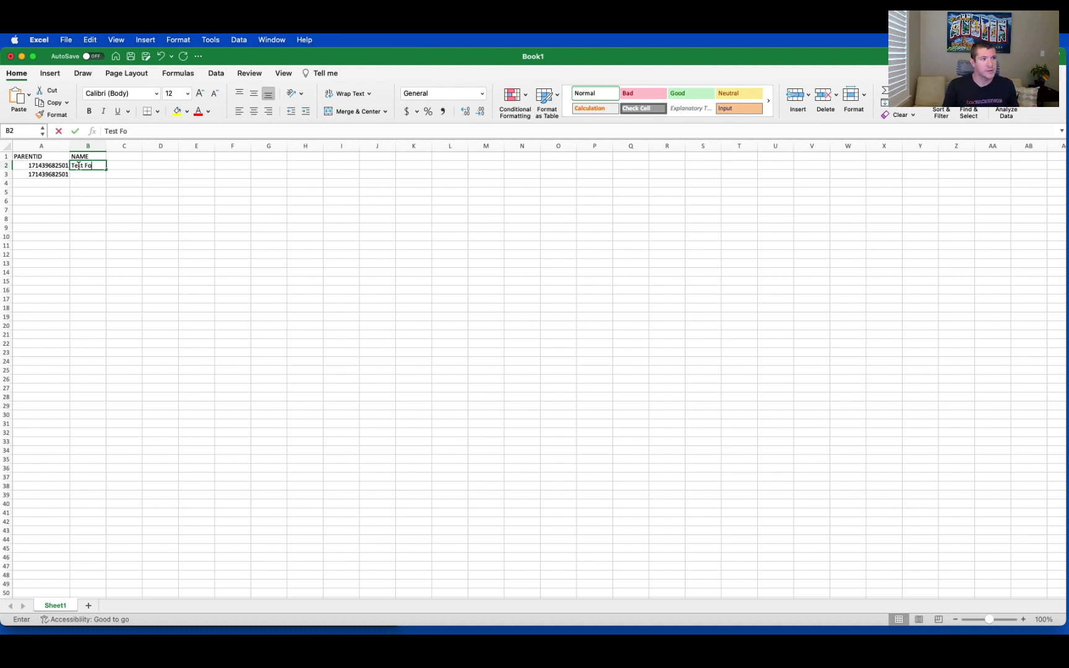
{"action": "type", "text": "lder 1"}
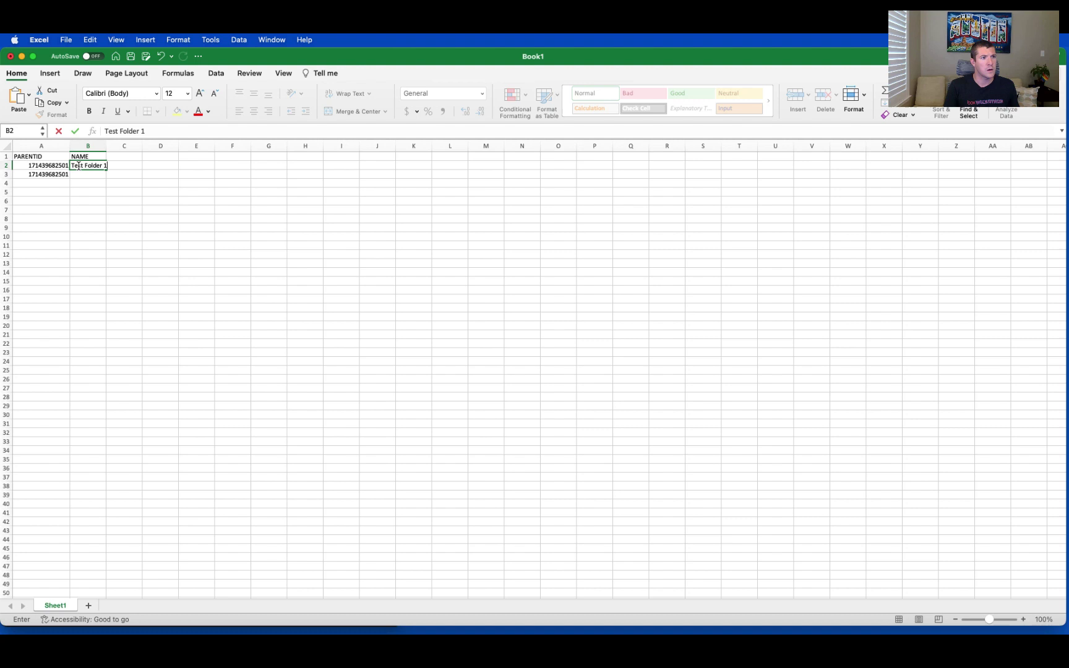
{"action": "key", "text": "Return"}
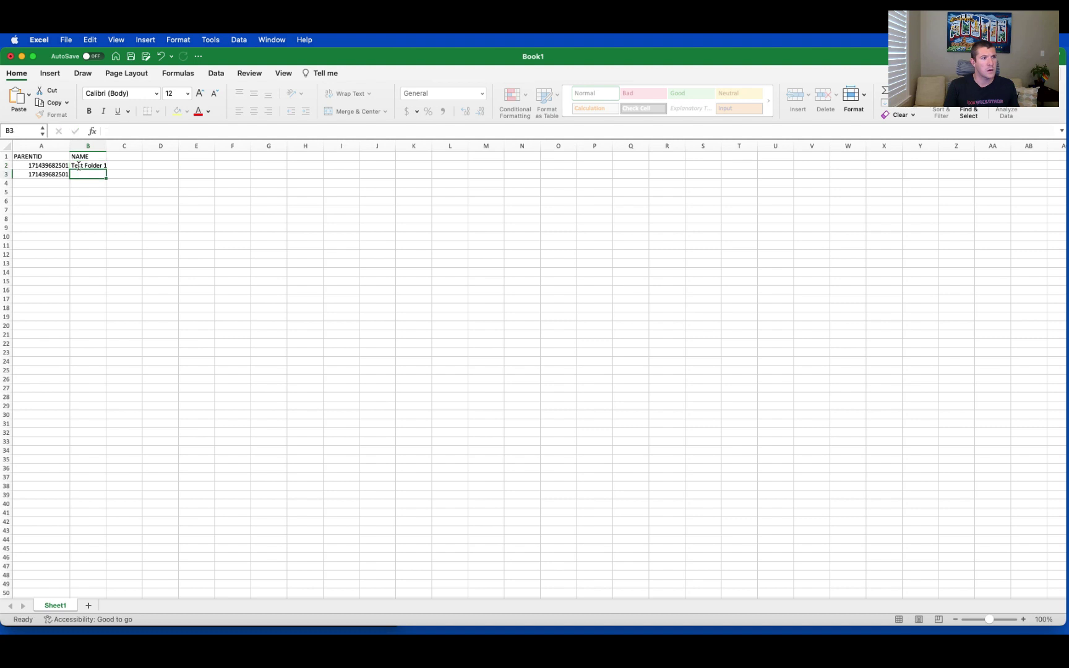
{"action": "type", "text": "Test Folder 1"}
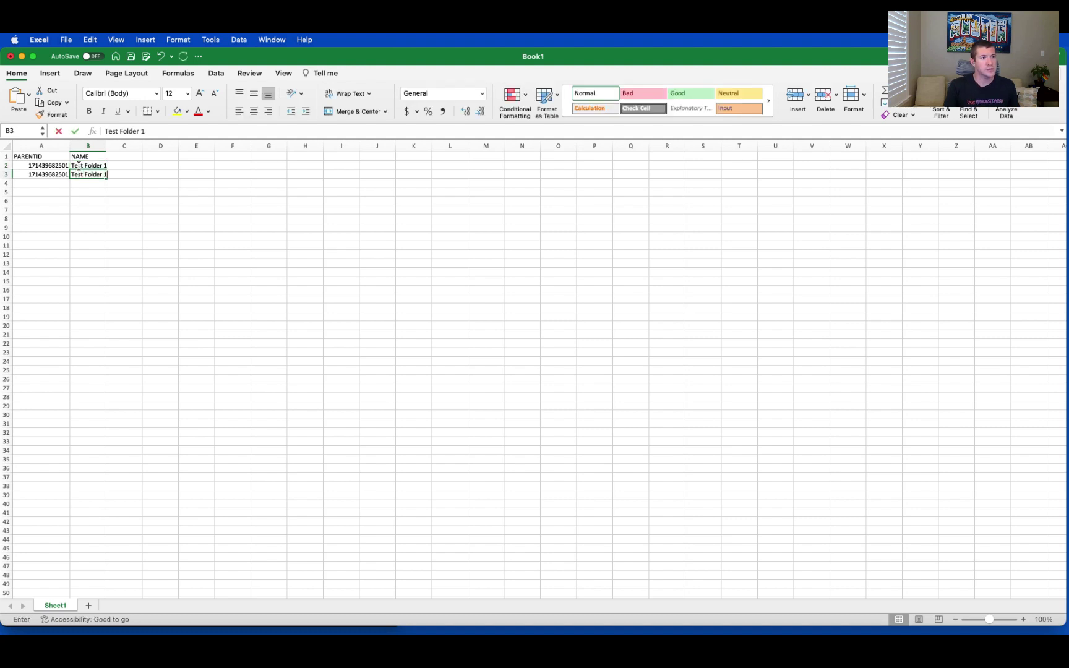
{"action": "type", "text": "2"}
{"action": "key", "text": "Return"}
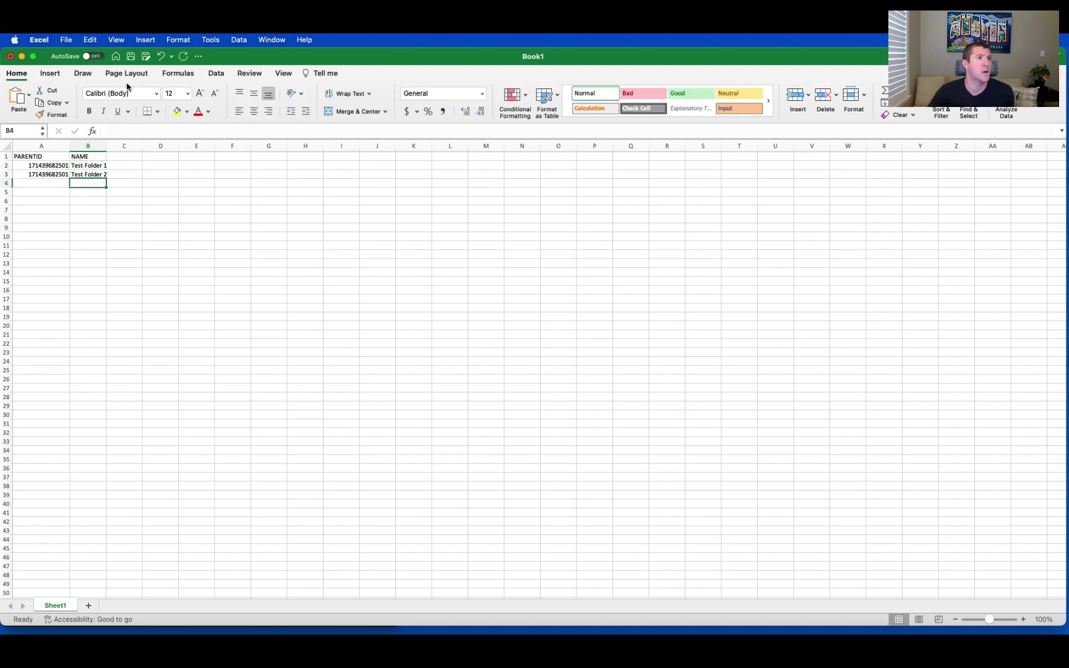
Save the workbook as Book1 on the Desktop in CSV UTF-8 (Comma delimited) format
{"action": "left_click", "coordinate": [66, 39]}
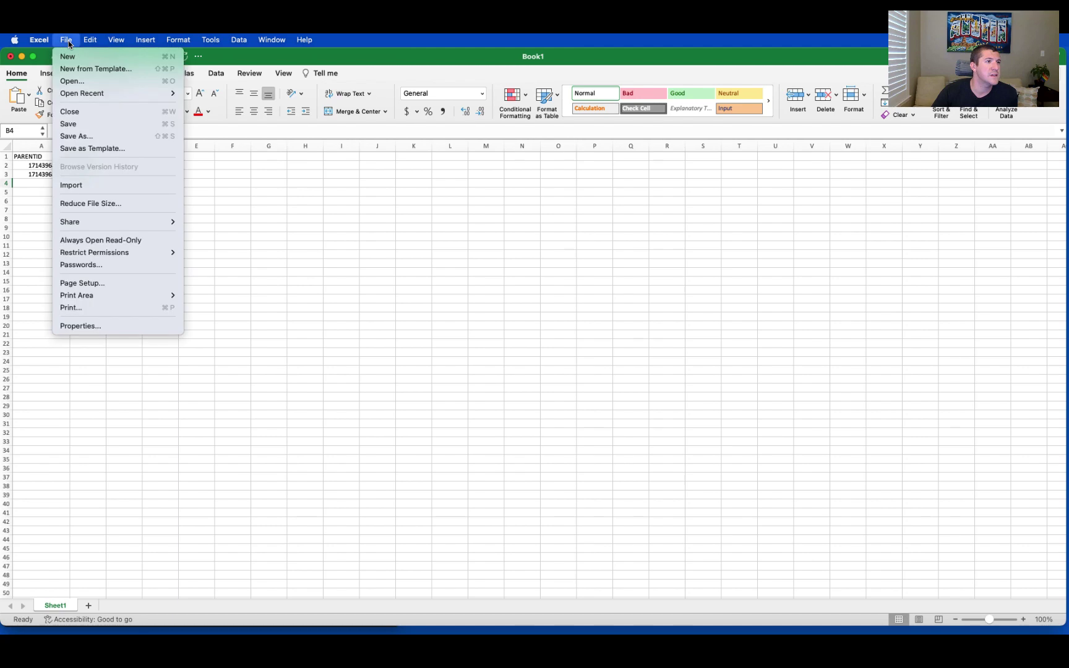
{"action": "left_click", "coordinate": [84, 137]}
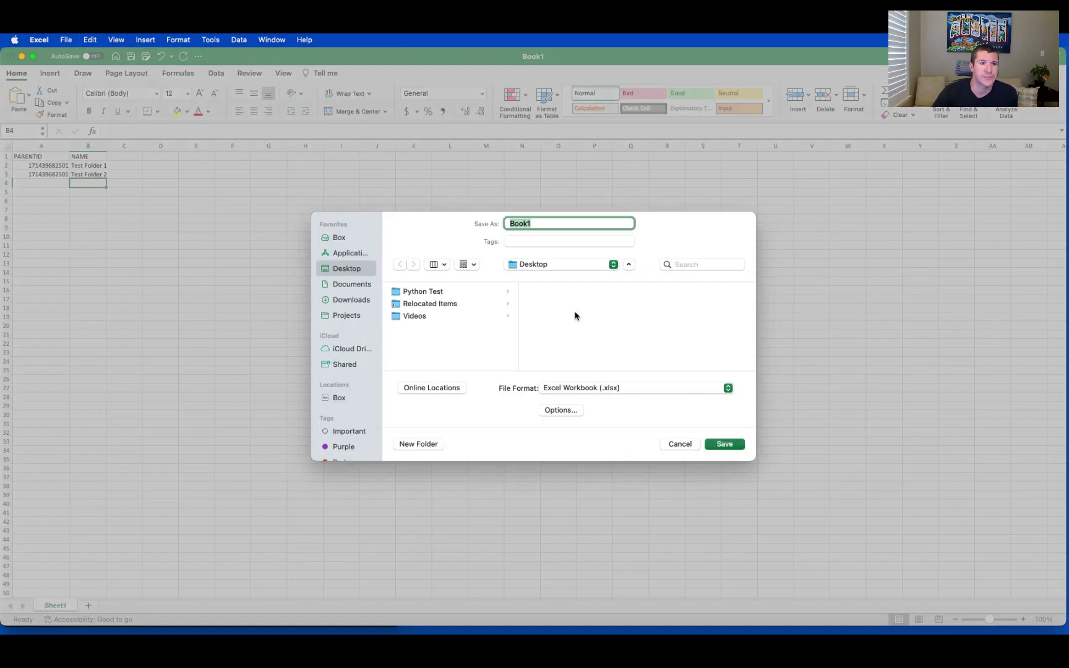
{"action": "left_click", "coordinate": [591, 390]}
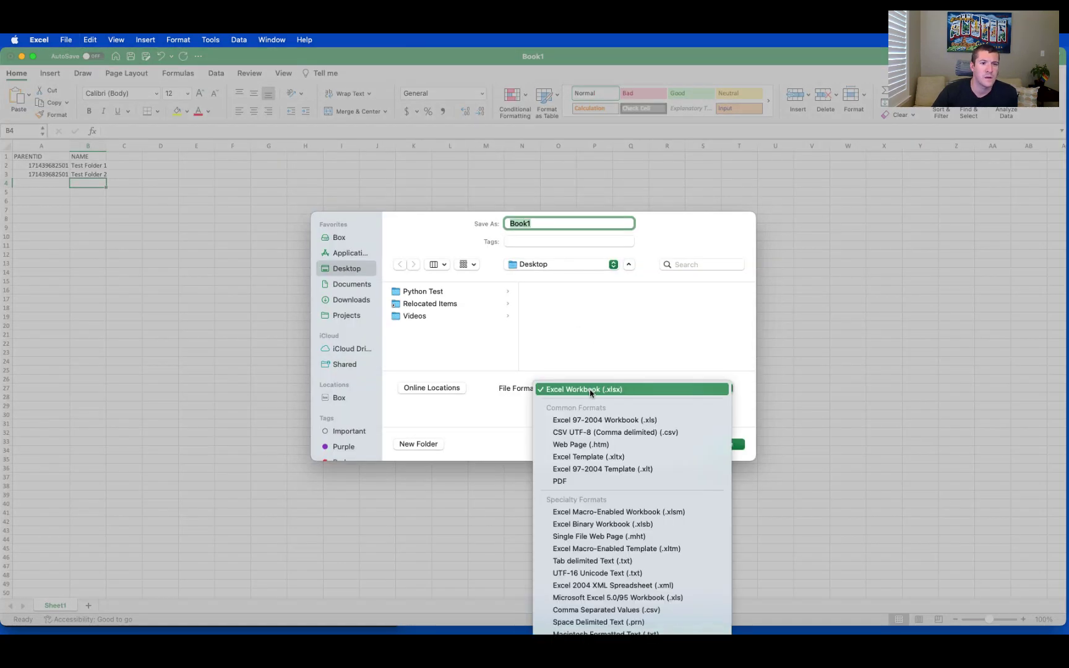
{"action": "left_click", "coordinate": [598, 431]}
{"action": "left_click", "coordinate": [737, 444]}
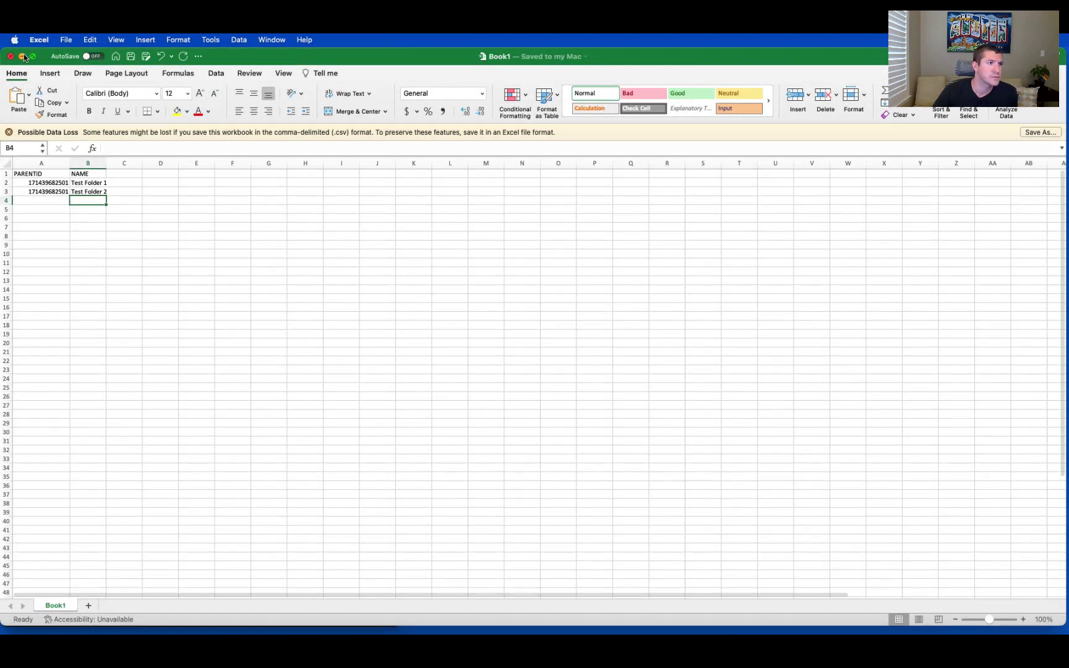
Minimize the Excel workbook and write "box folders:create --bulk-file-path=" at the iTerm2 prompt, replacing the --help option of the previous command
{"action": "left_click", "coordinate": [23, 56]}
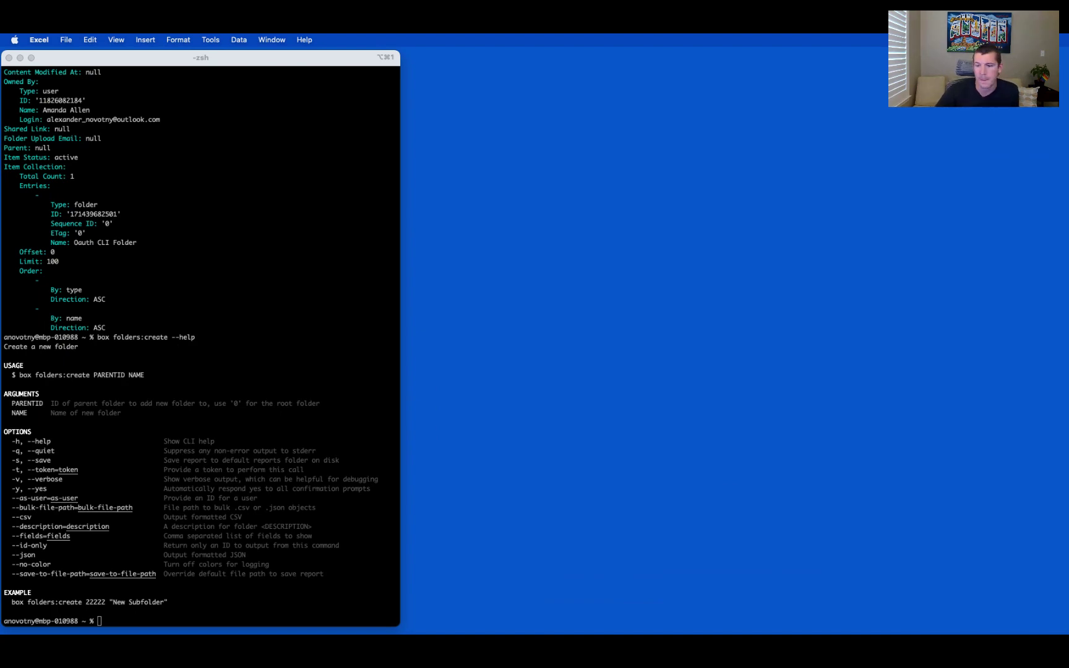
{"action": "key", "text": "super+Tab"}
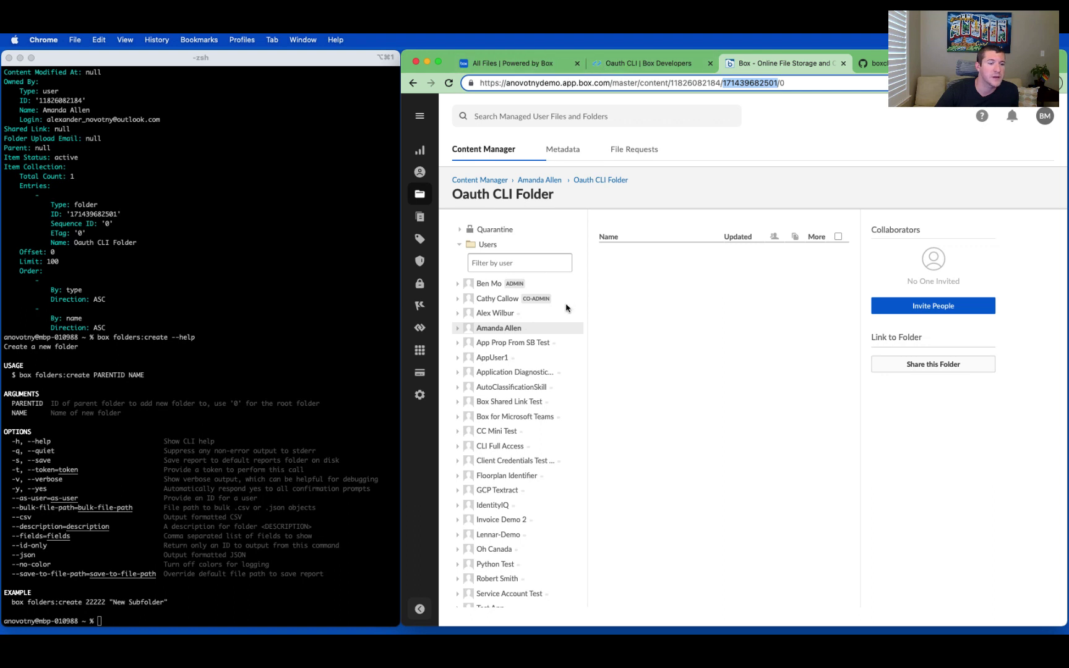
{"action": "left_click", "coordinate": [225, 587]}
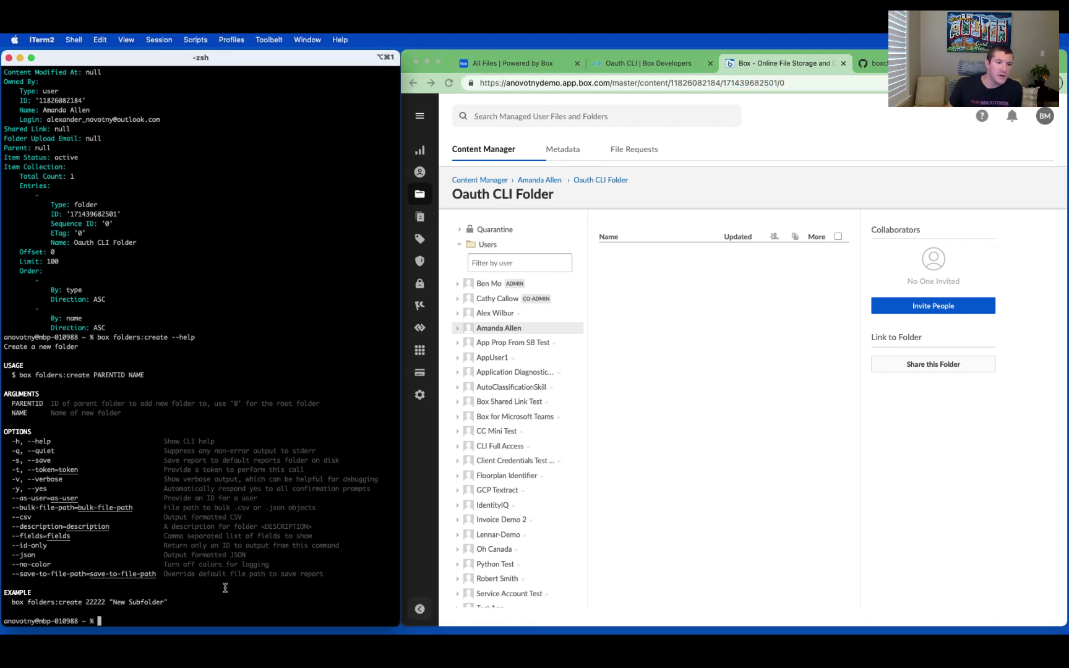
{"action": "key", "text": "Up"}
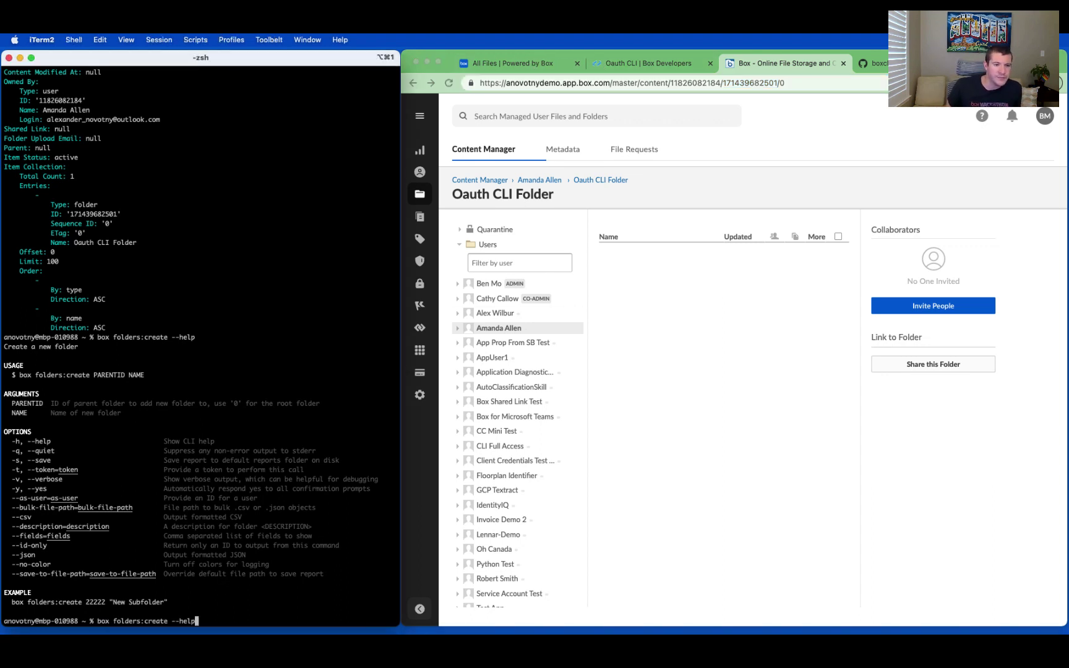
{"action": "key", "text": "Up"}
{"action": "key", "text": "Down"}
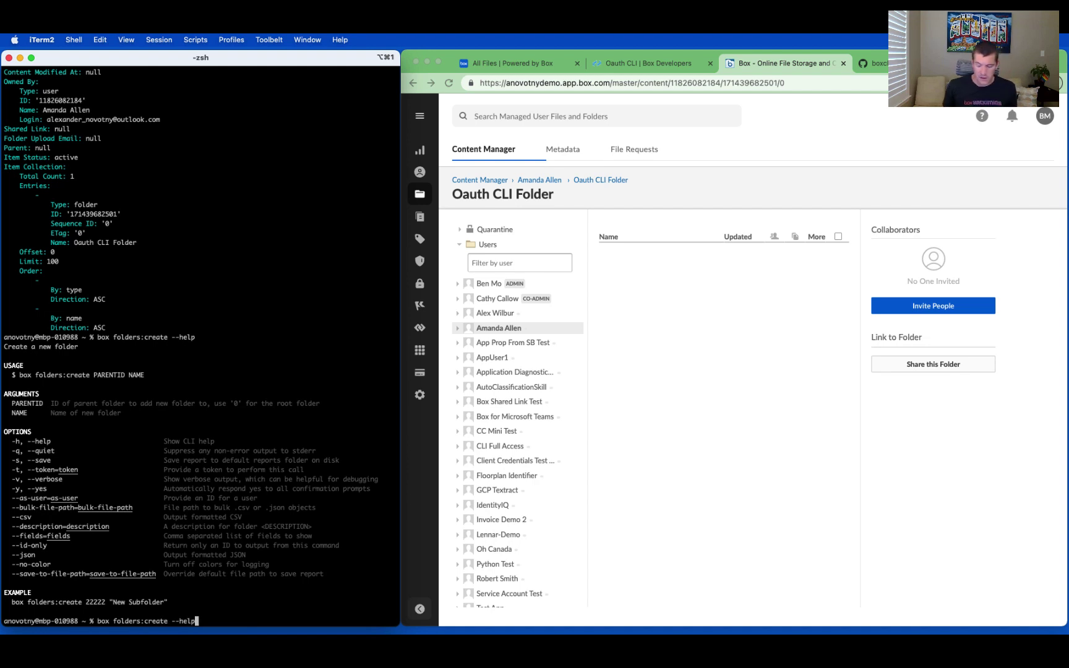
{"action": "key", "text": "BackSpace"}
{"action": "key", "text": "BackSpace"}
{"action": "key", "text": "BackSpace"}
{"action": "key", "text": "BackSpace"}
{"action": "key", "text": "BackSpace"}
{"action": "key", "text": "BackSpace"}
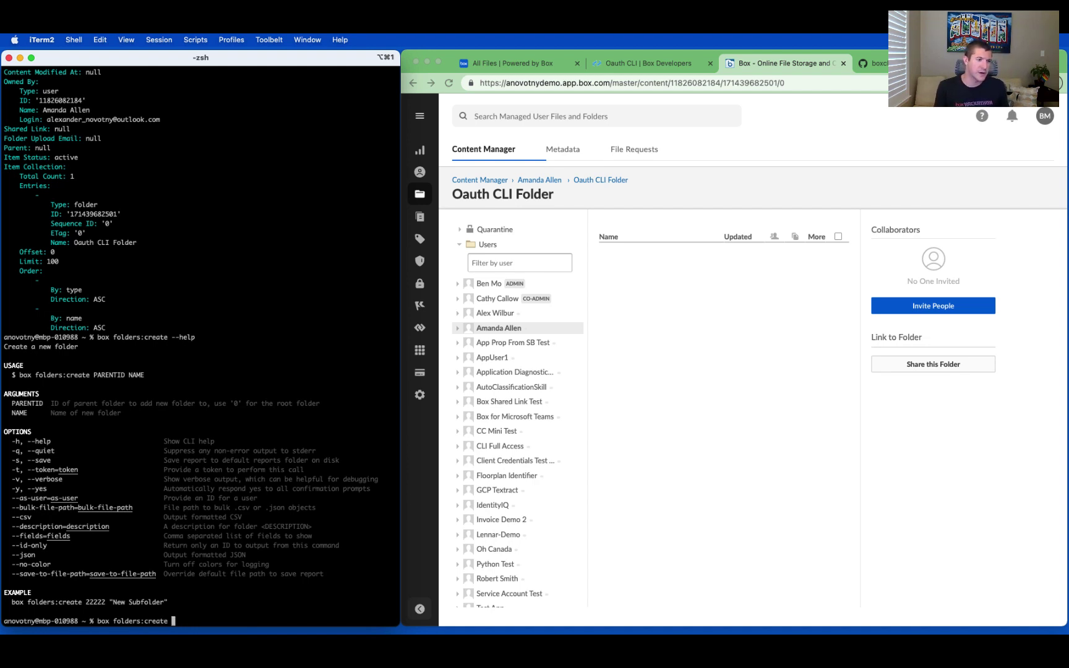
{"action": "type", "text": "--bu"}
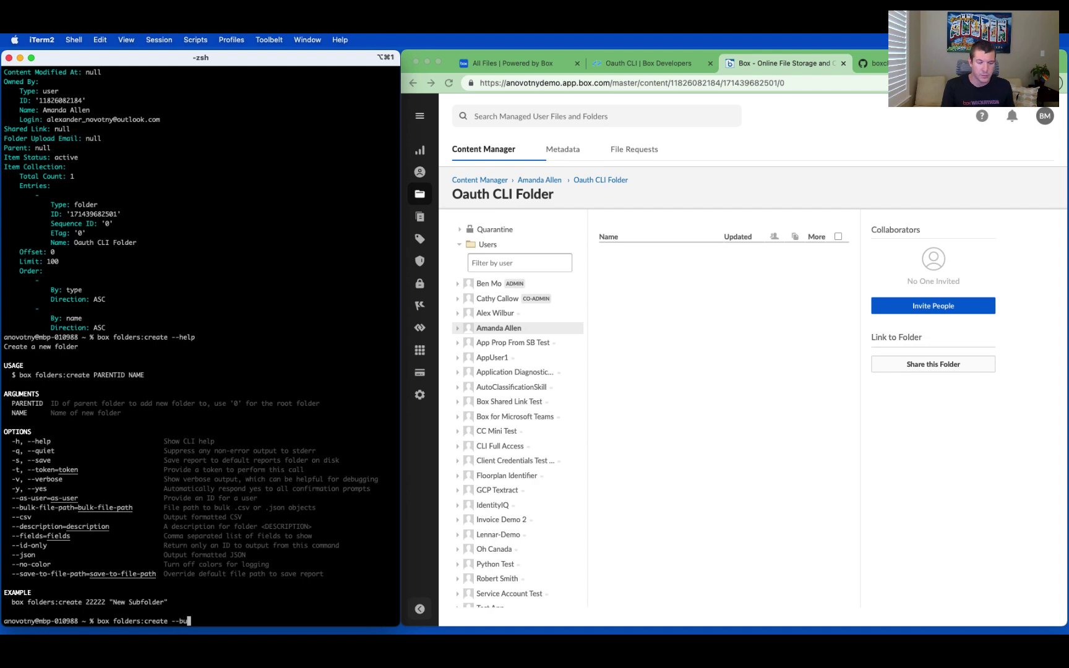
{"action": "type", "text": "lk-file-part"}
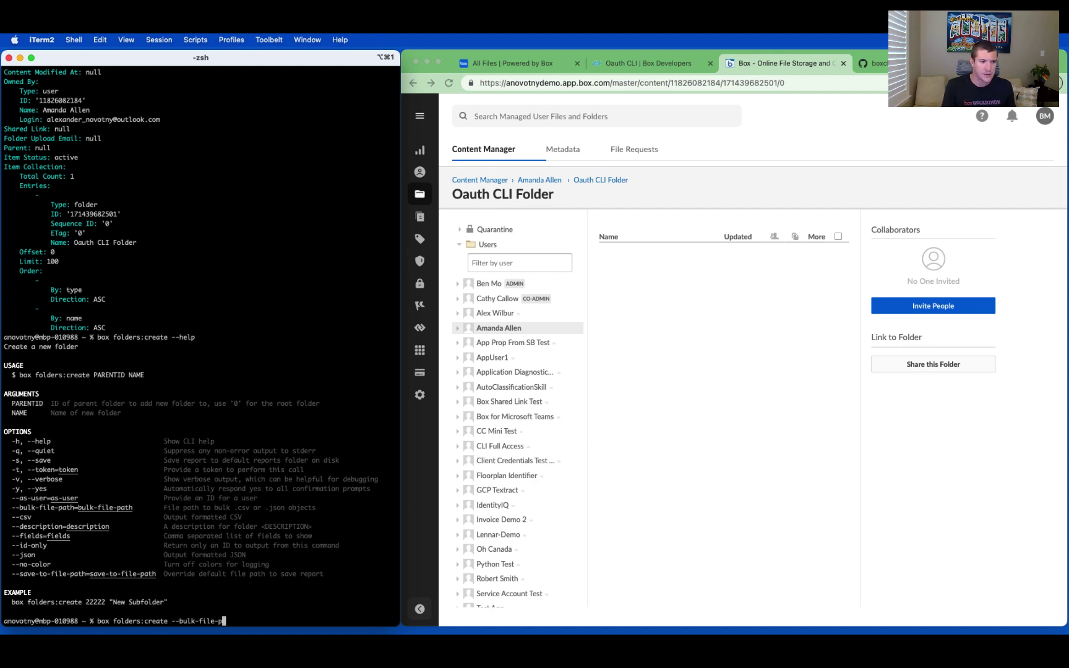
{"action": "key", "text": "BackSpace"}
{"action": "key", "text": "BackSpace"}
{"action": "type", "text": "ty"}
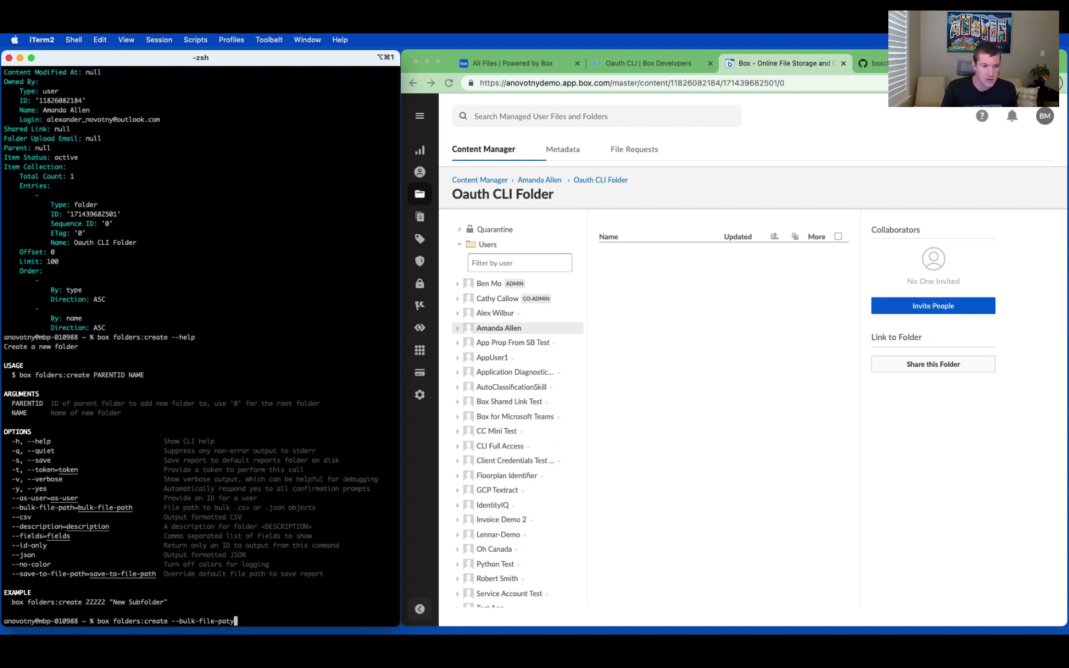
{"action": "key", "text": "BackSpace"}
{"action": "type", "text": "h="}
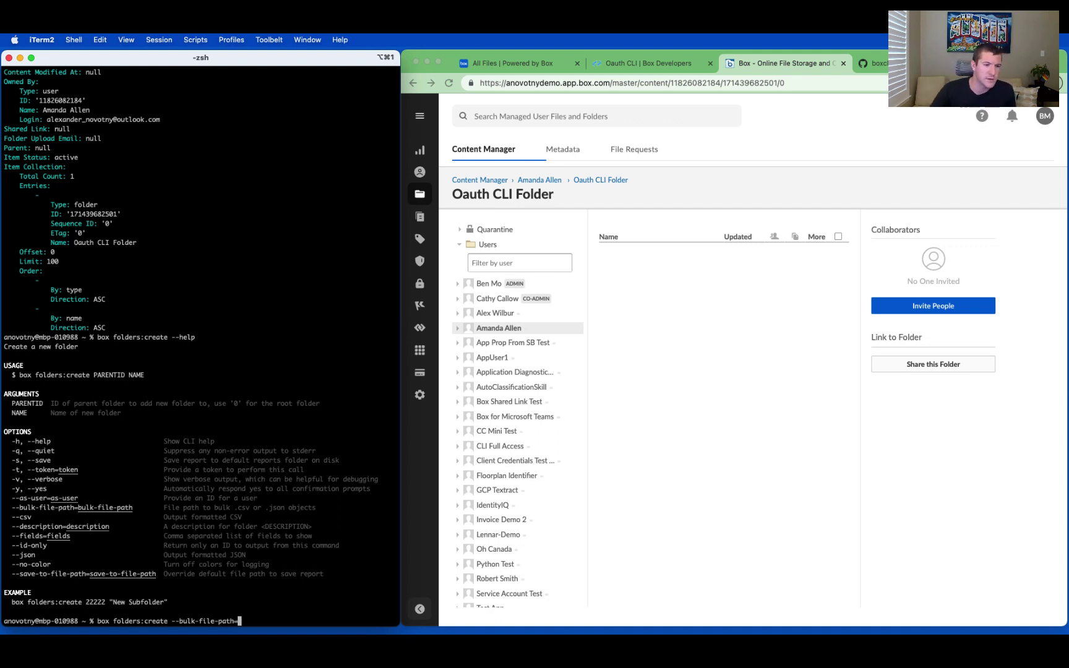
Try to create the folders in bulk by adding the path of Book1.csv from the Desktop in Finder and running the command
{"action": "key", "text": "super+Tab"}
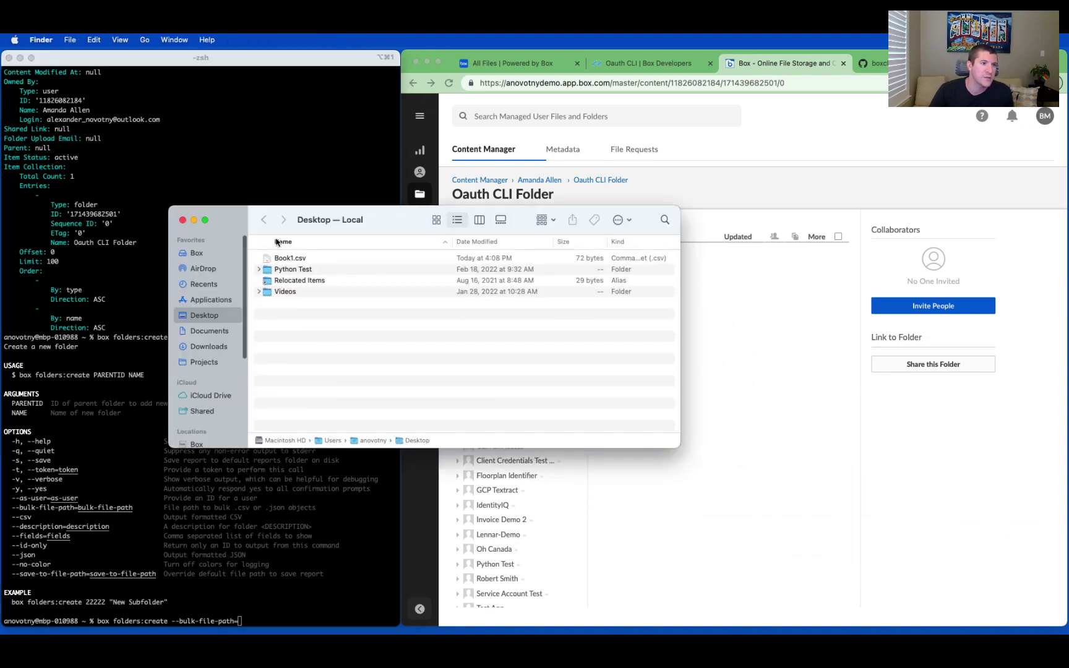
{"action": "left_click_drag", "start_coordinate": [318, 218], "coordinate": [598, 220]}
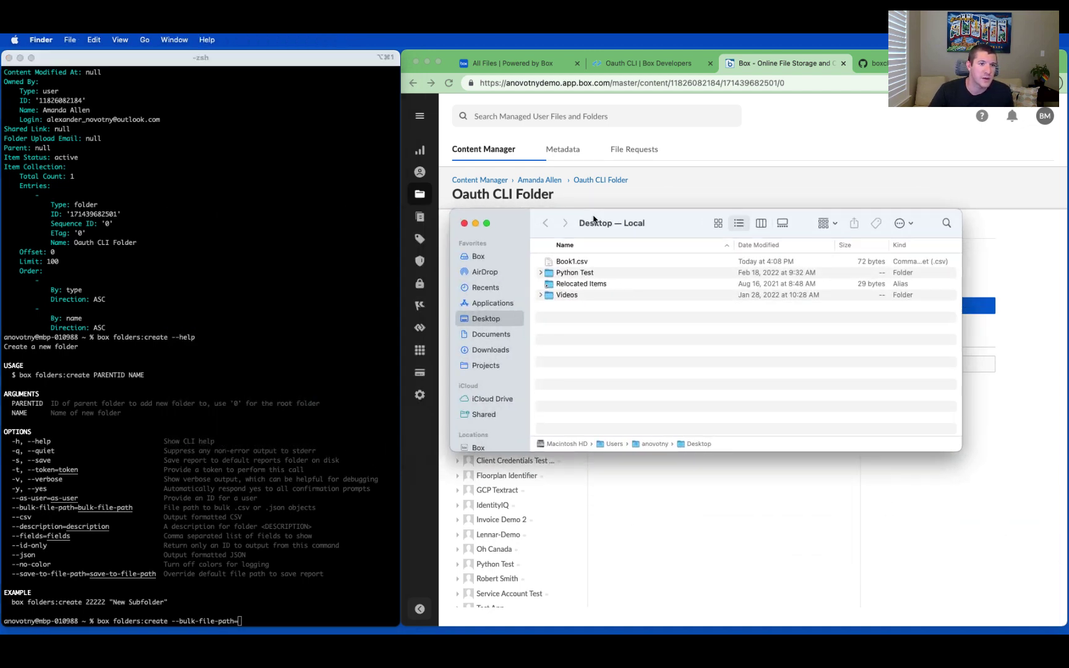
{"action": "left_click", "coordinate": [577, 264]}
{"action": "left_click_drag", "start_coordinate": [574, 263], "coordinate": [294, 625]}
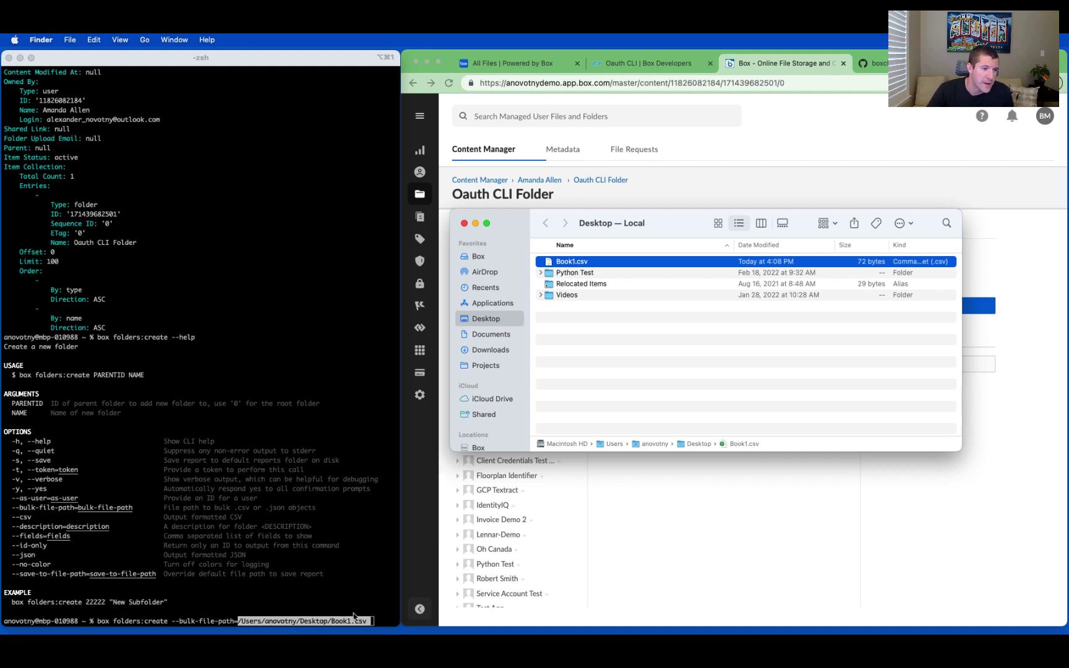
{"action": "left_click", "coordinate": [377, 620]}
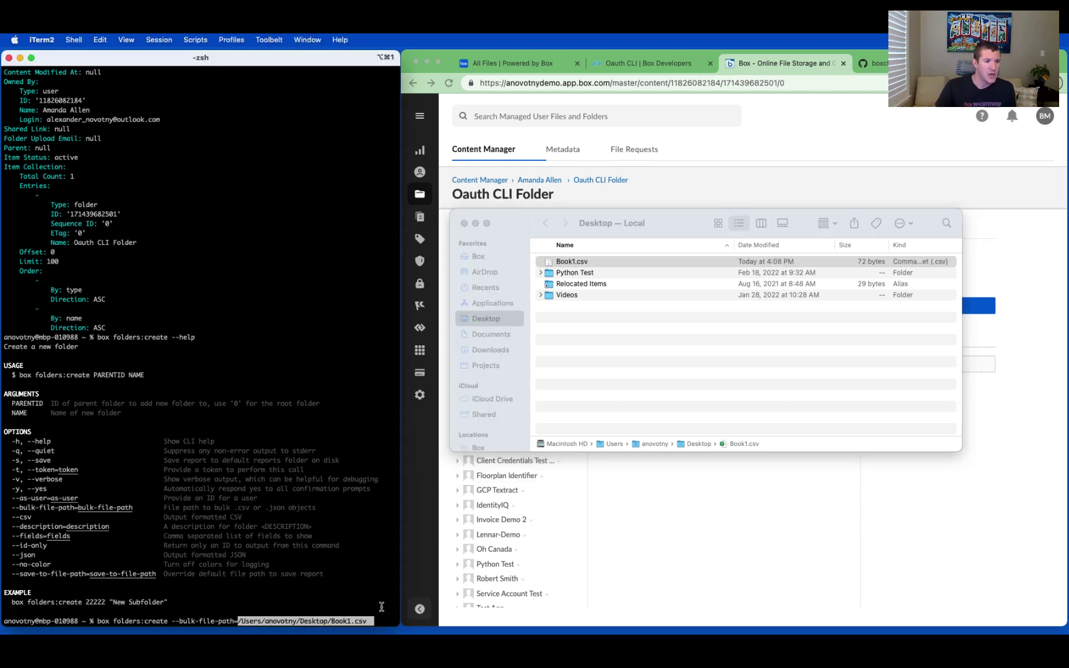
{"action": "key", "text": "Return"}
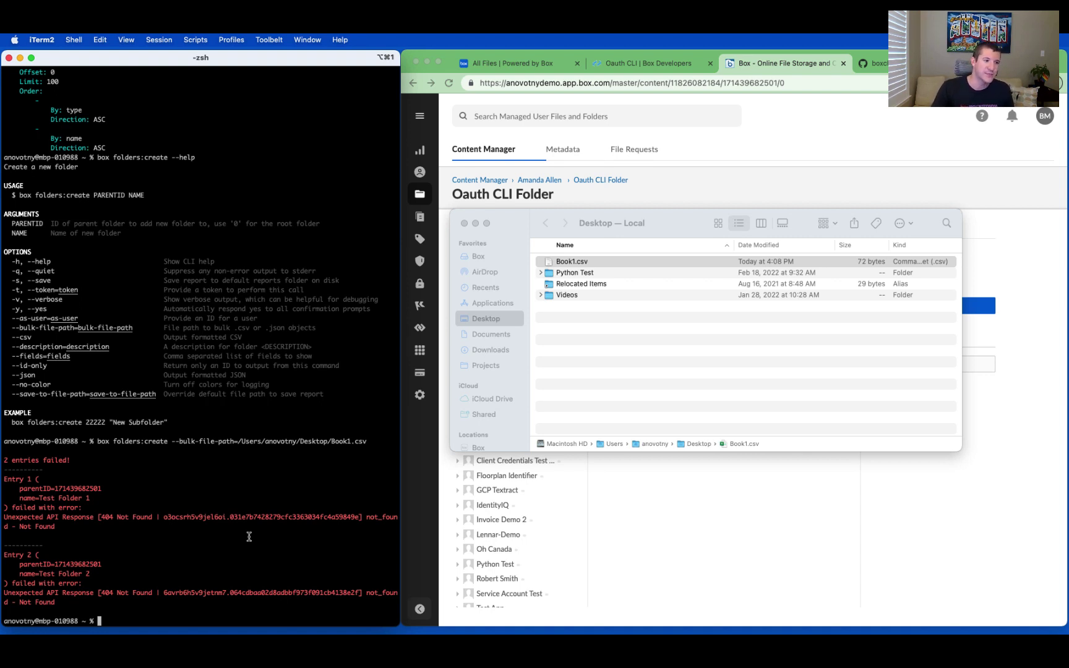
Rerun the bulk folder creation command with --as-user= set to the user ID copied from the earlier "box folders:get 0" command
{"action": "key", "text": "Up"}
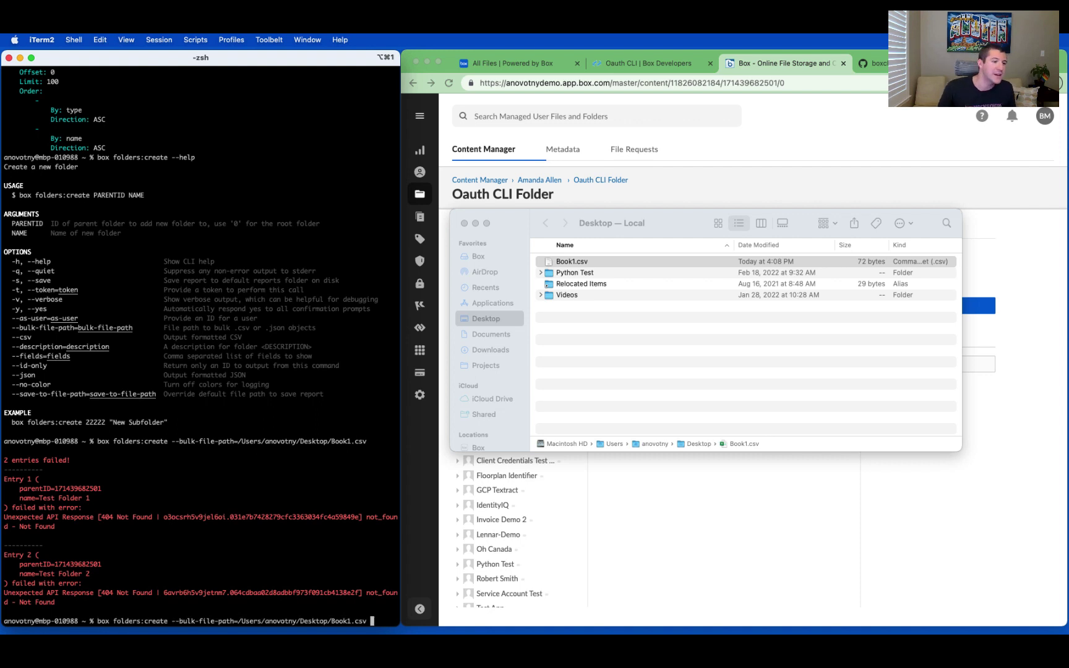
{"action": "type", "text": "--"}
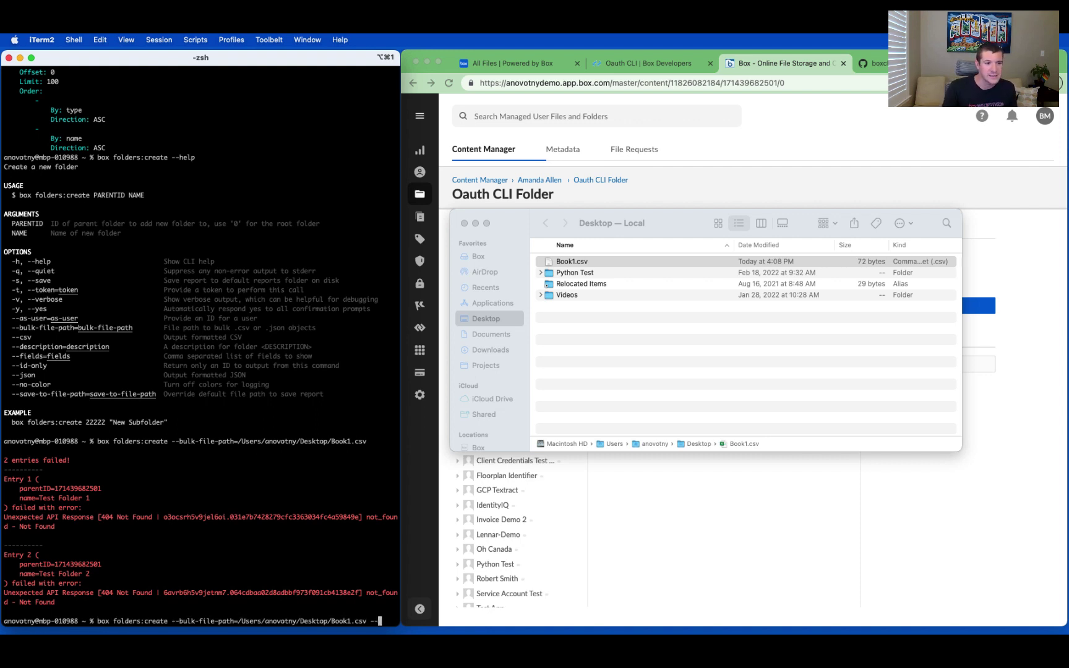
{"action": "type", "text": "as-user="}
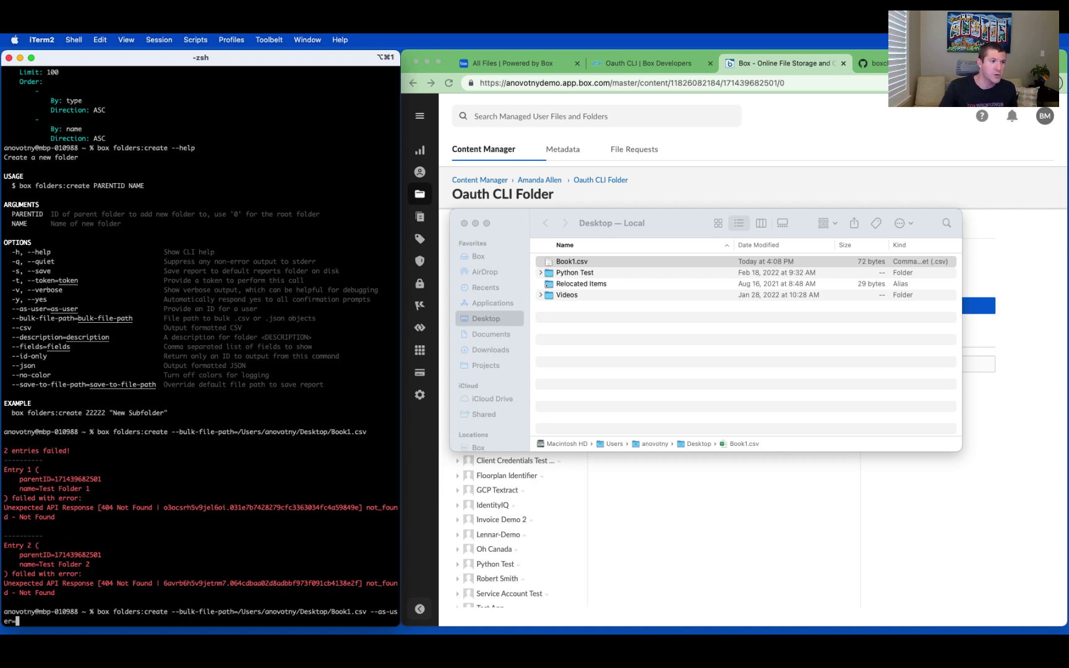
{"action": "scroll", "coordinate": [182, 339], "scroll_direction": "up", "scroll_amount": 15}
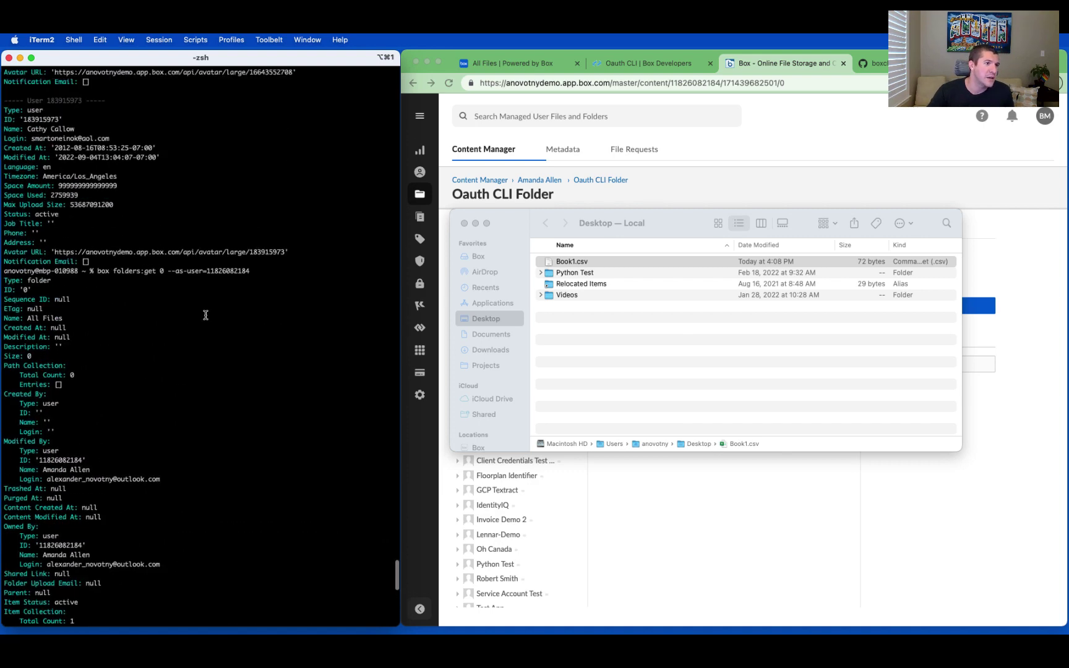
{"action": "double_click", "coordinate": [222, 276]}
{"action": "key", "text": "super+c"}
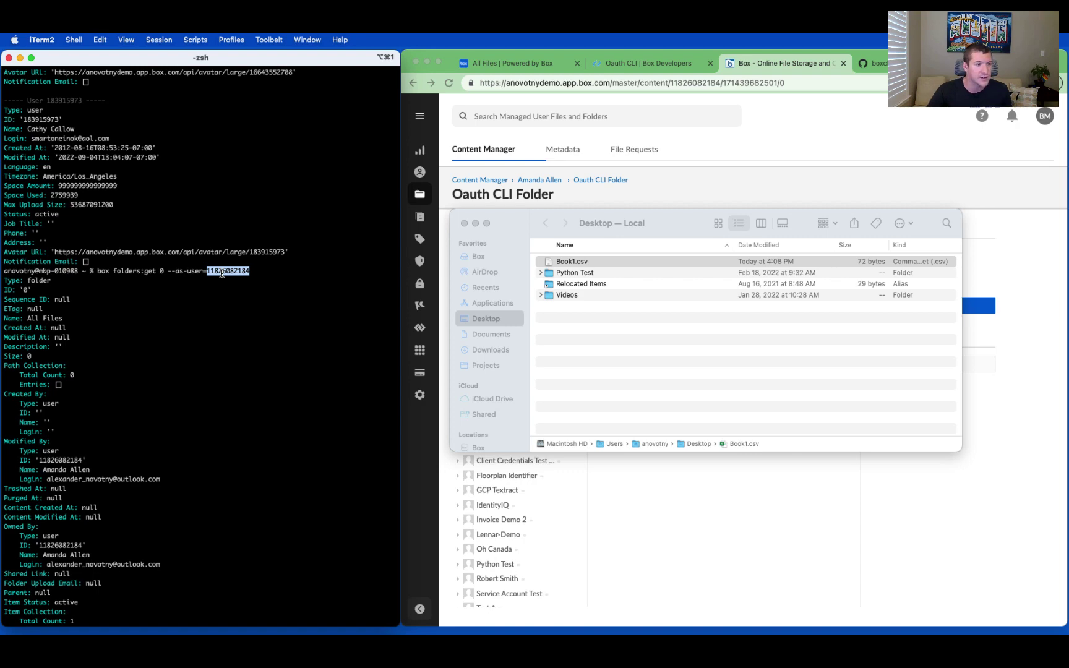
{"action": "type", "text": "="}
{"action": "key", "text": "super+v"}
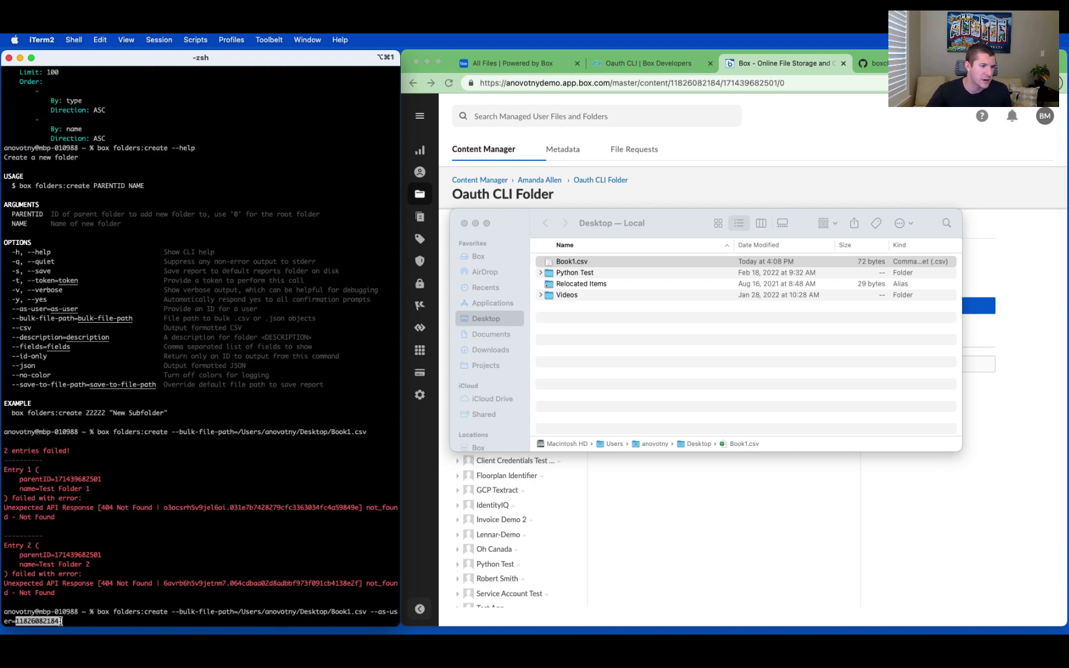
{"action": "key", "text": "Return"}
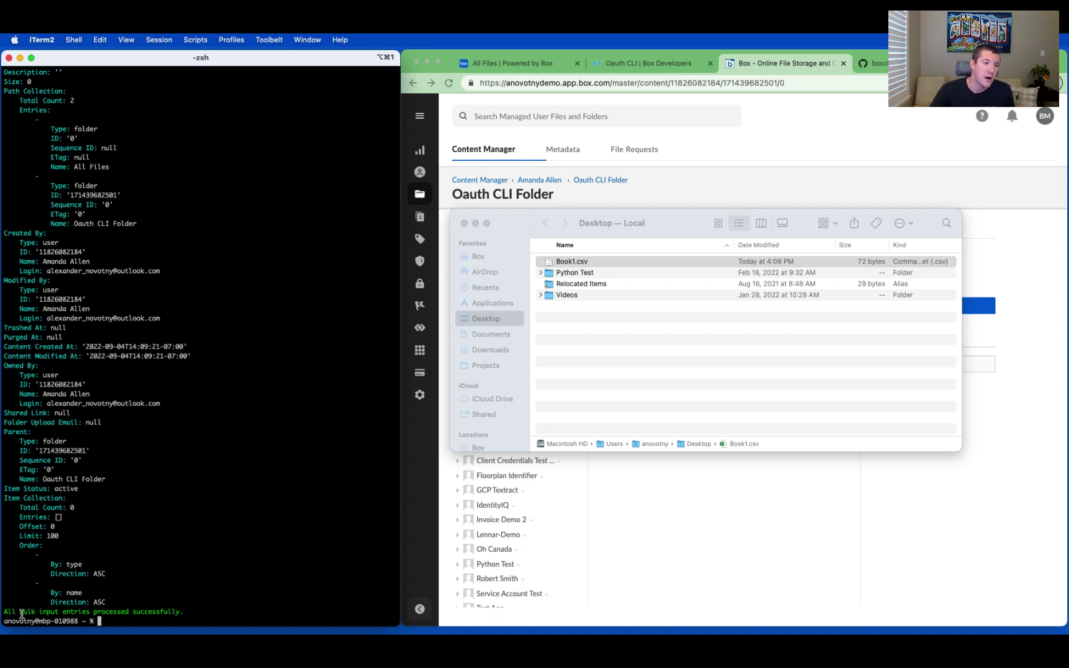
In the Box Content Manager, reload the managed user's files and open Oauth CLI Folder to check for the new folders
{"action": "left_click", "coordinate": [707, 543]}
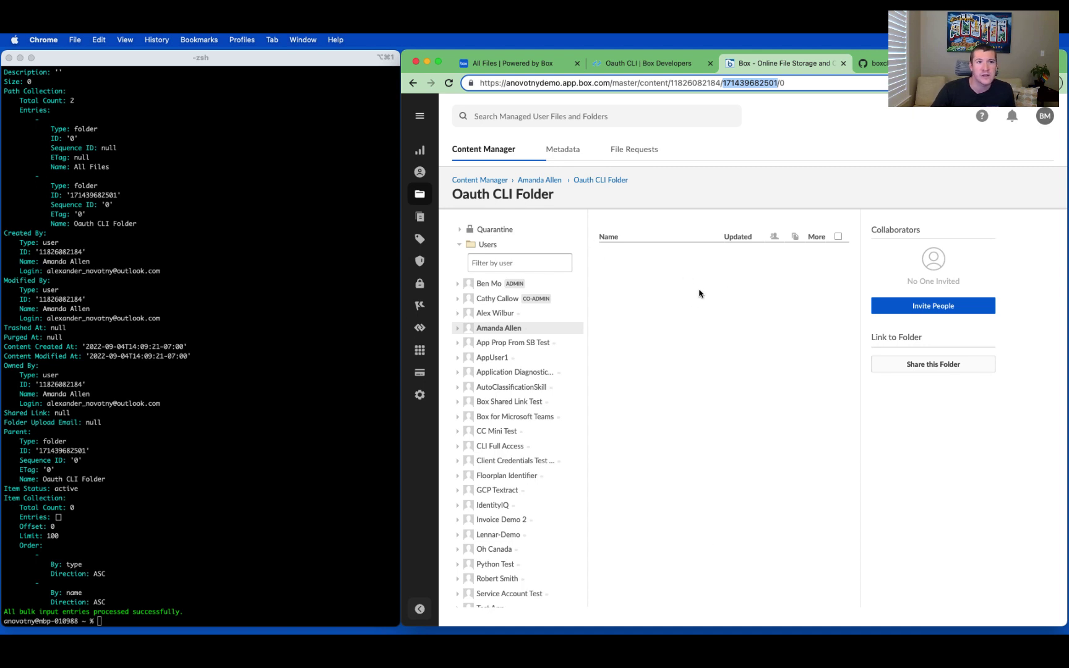
{"action": "left_click", "coordinate": [501, 331]}
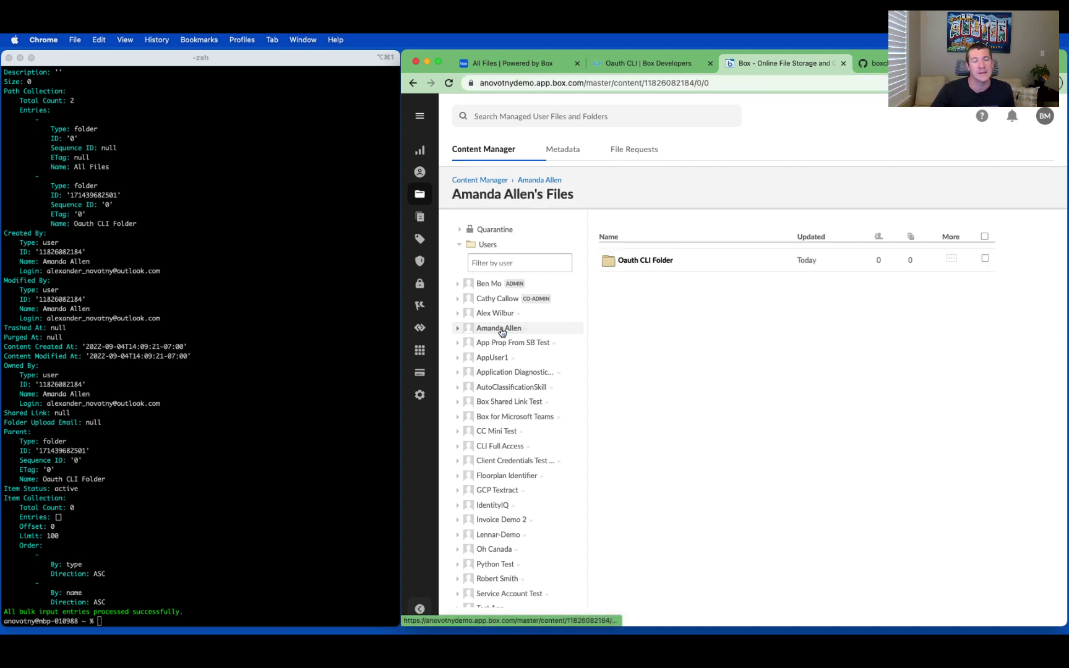
{"action": "left_click", "coordinate": [656, 263]}
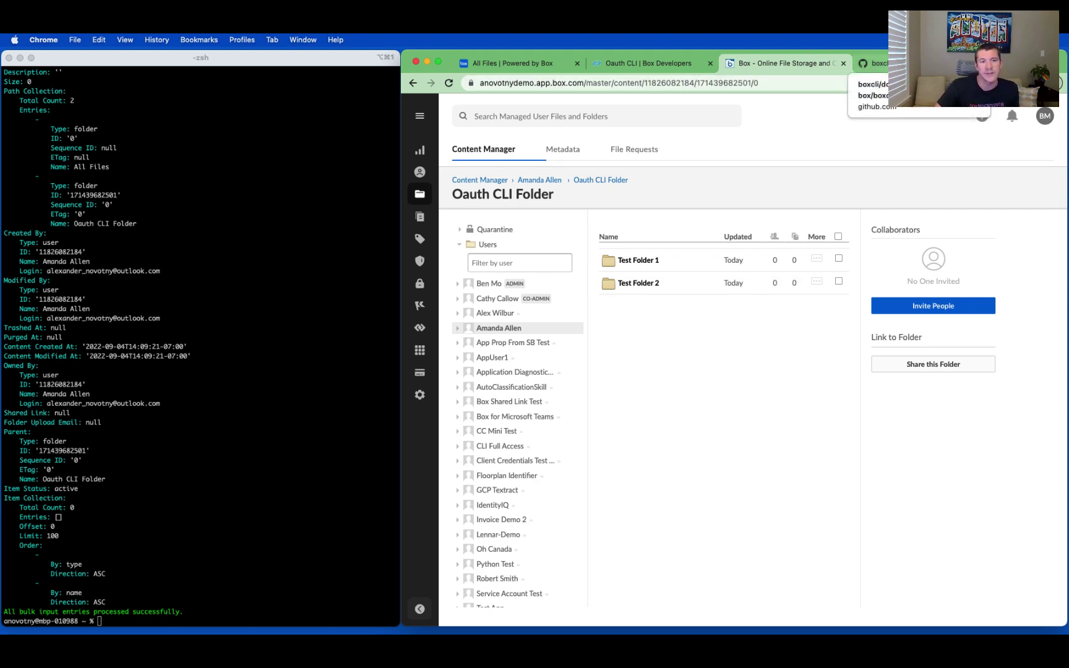
Bring up the boxcli "Bulk actions" documentation page on GitHub
{"action": "left_click", "coordinate": [878, 63]}
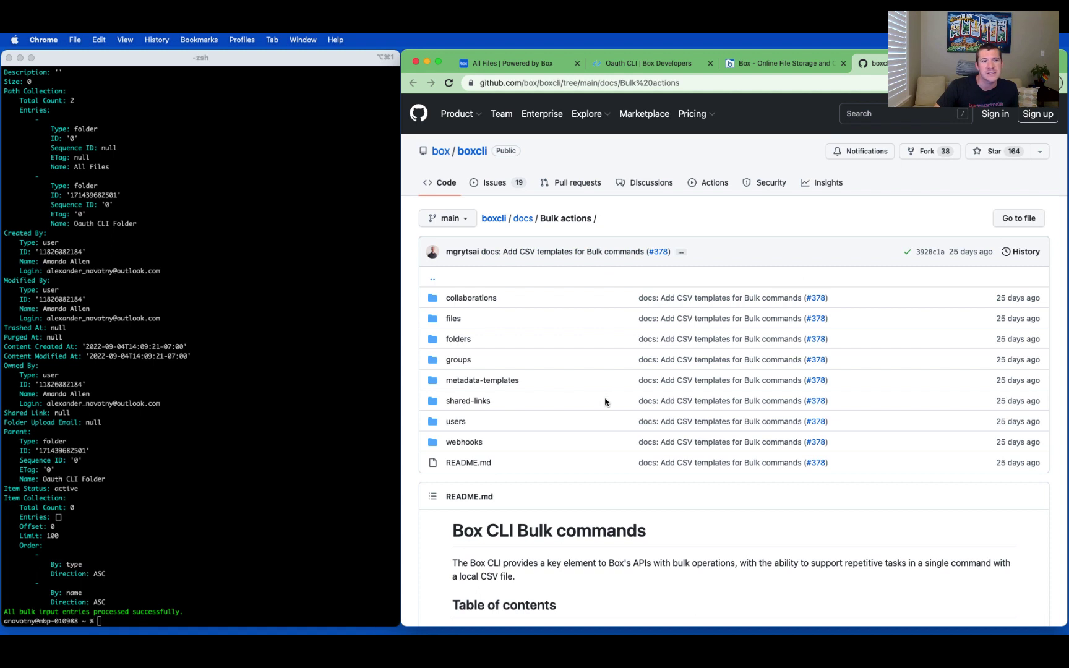